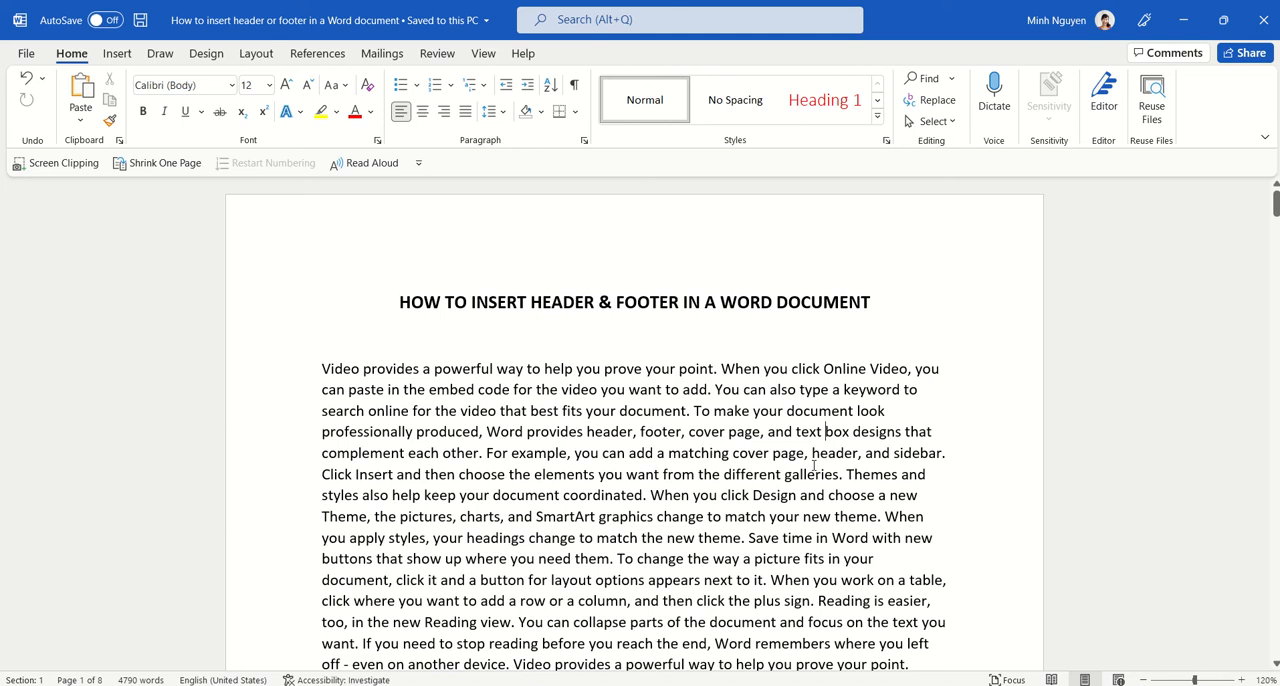
Step: Open the first page's header for editing and enter the text "MARKETING PLAN"
double_click(559, 218)
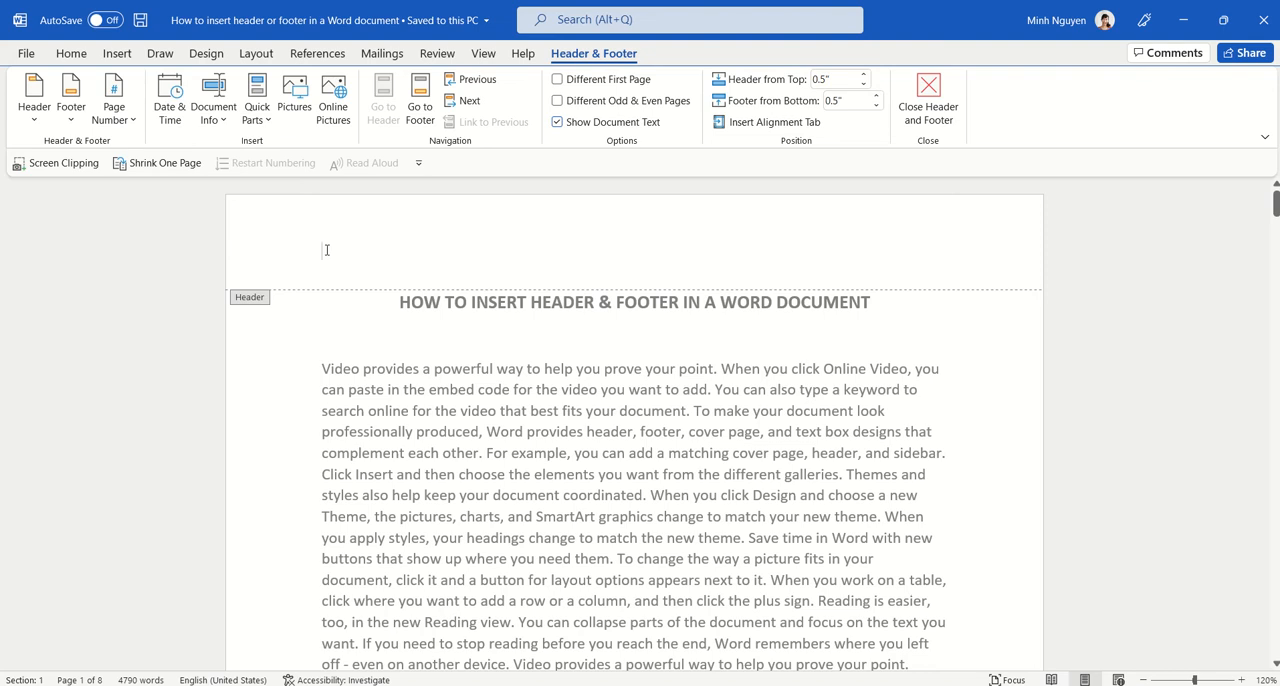
type("MARKE")
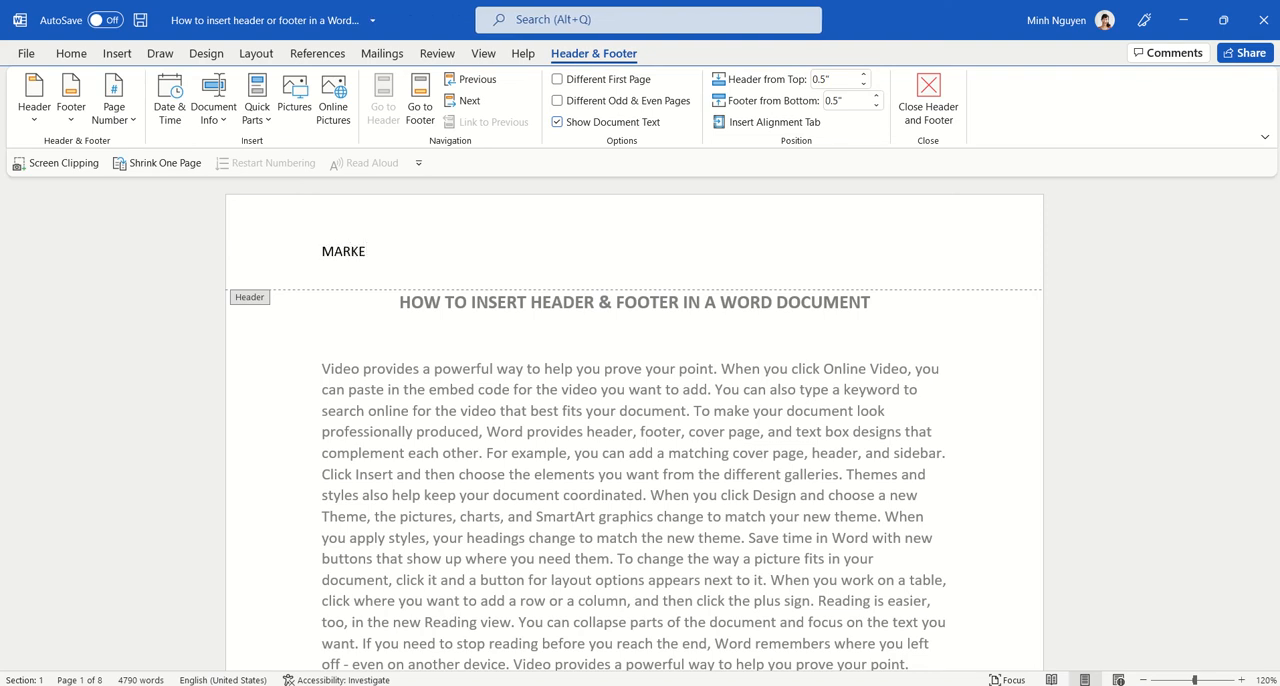
type("TING PLAN")
Step: Centre the MARKETING PLAN header text and format it in bold red
left_click(71, 55)
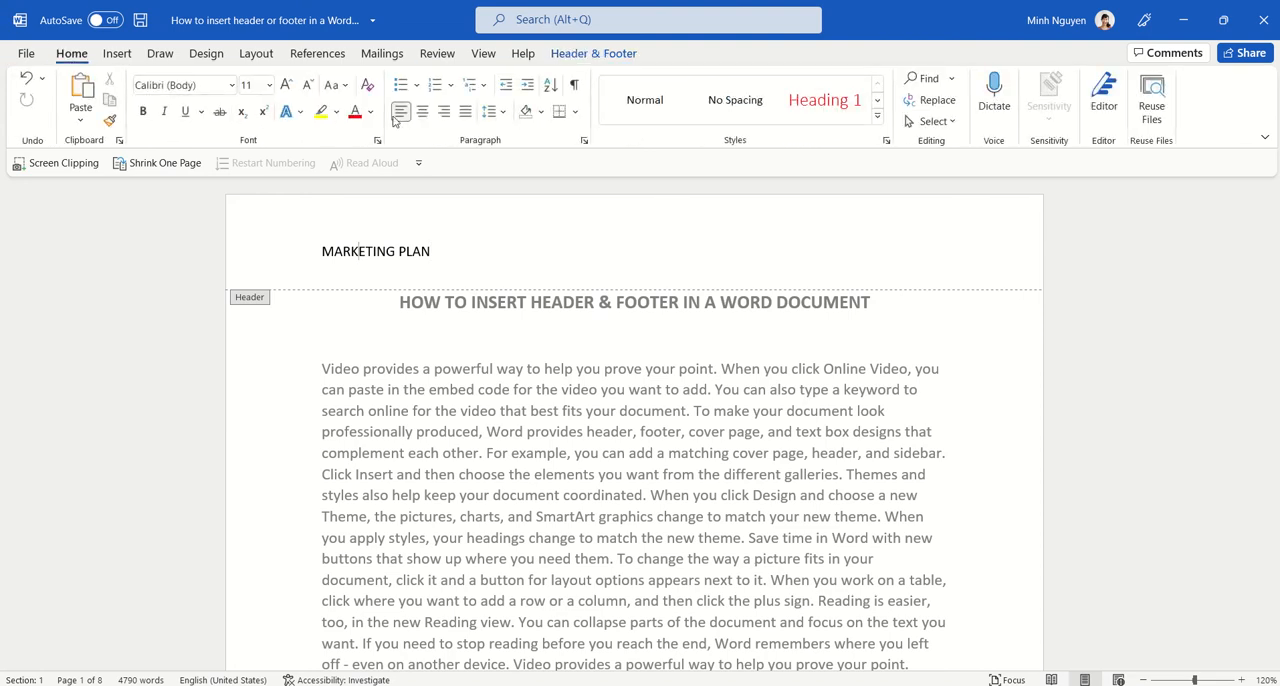
left_click(422, 111)
left_click_drag(594, 252, 720, 270)
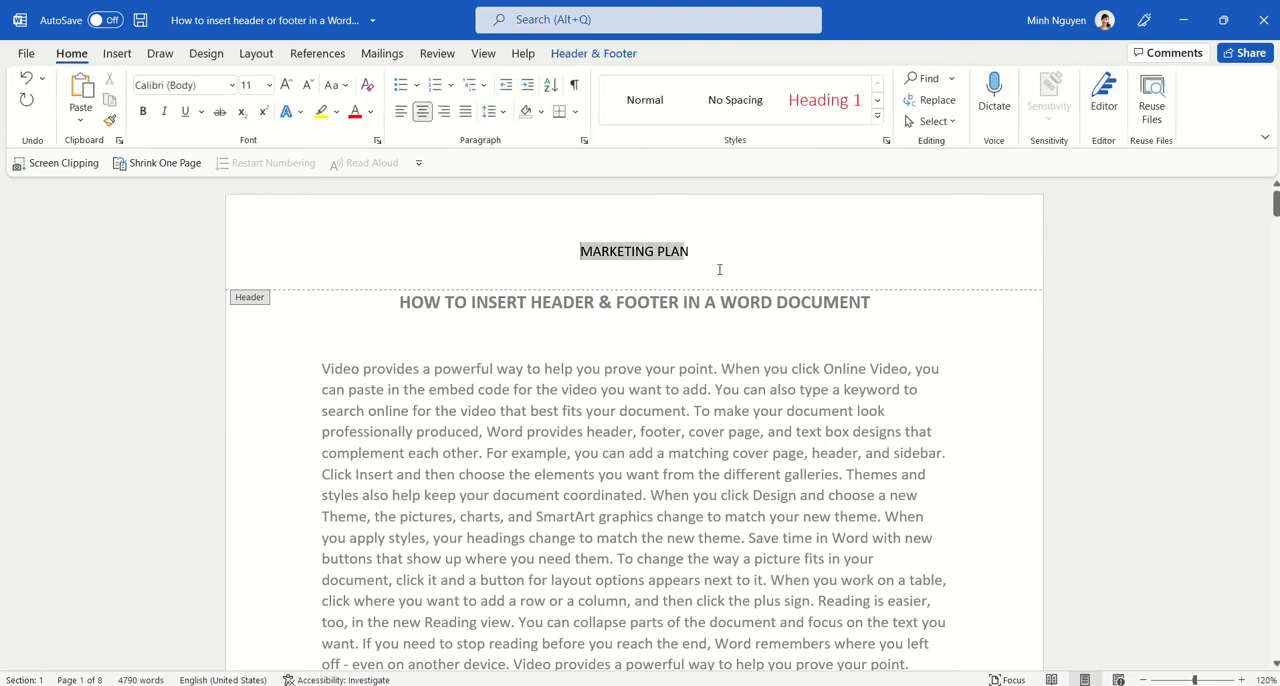
left_click(143, 111)
left_click(355, 111)
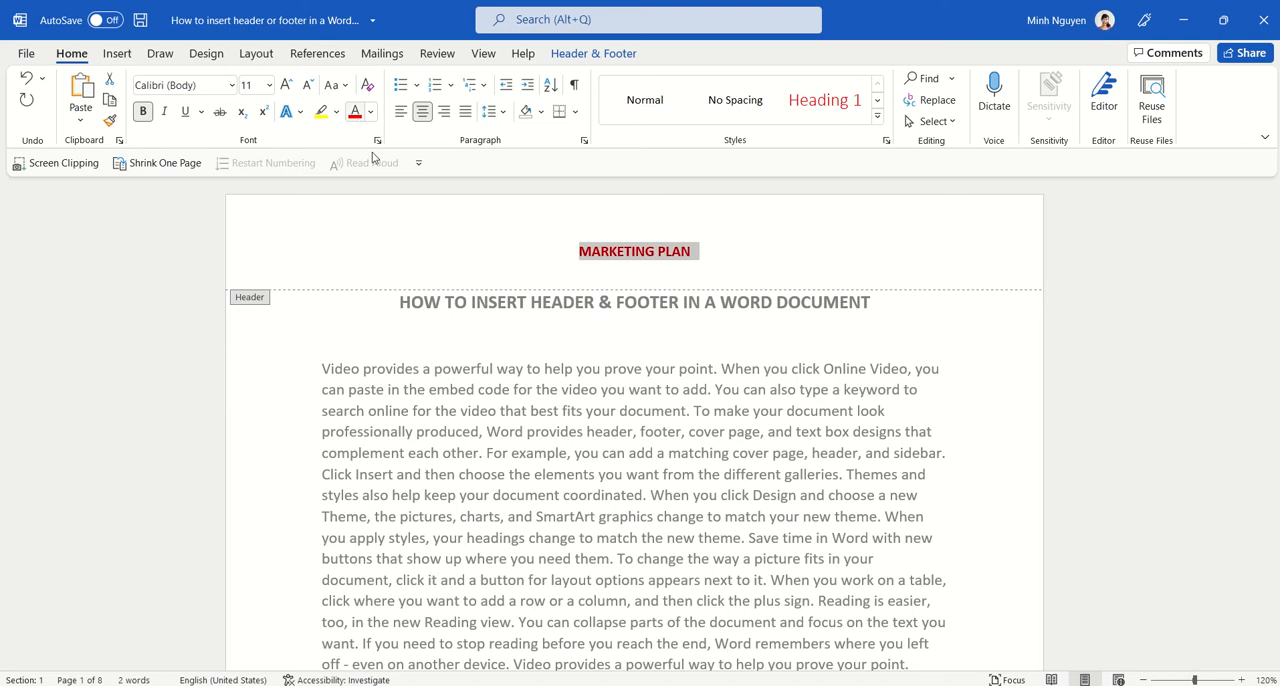
Step: Replace the plain header with the built-in Banded header design
left_click(593, 53)
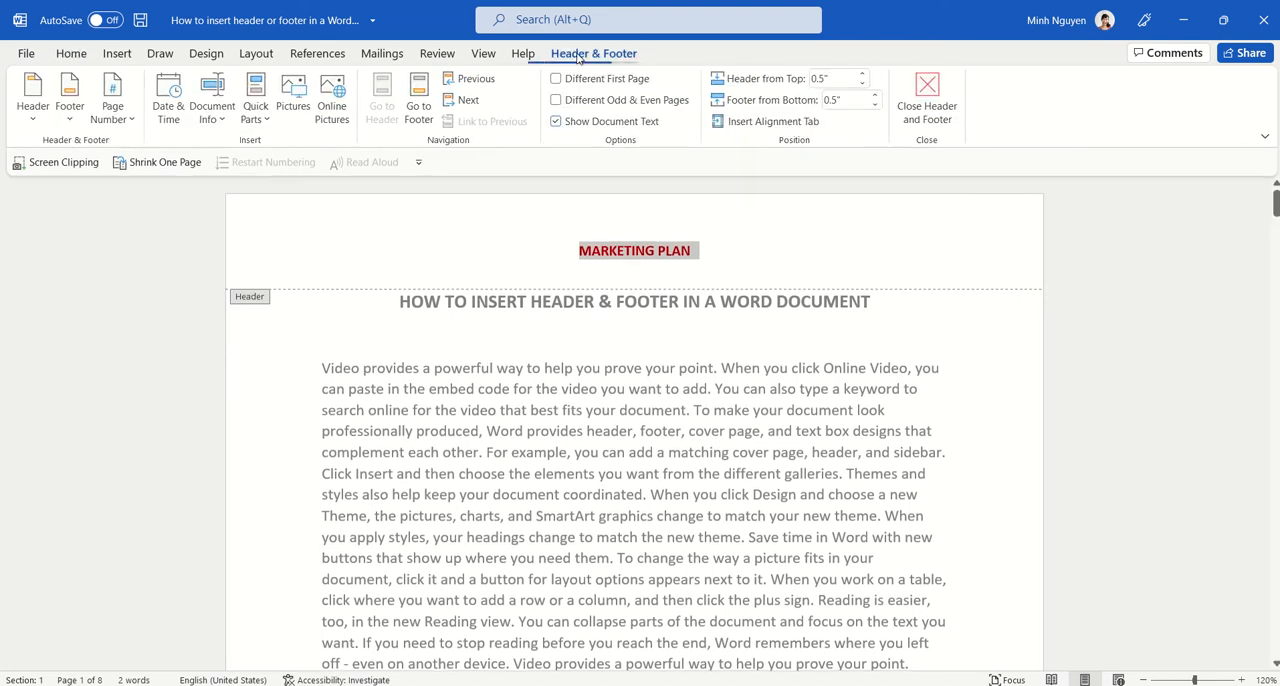
left_click(39, 116)
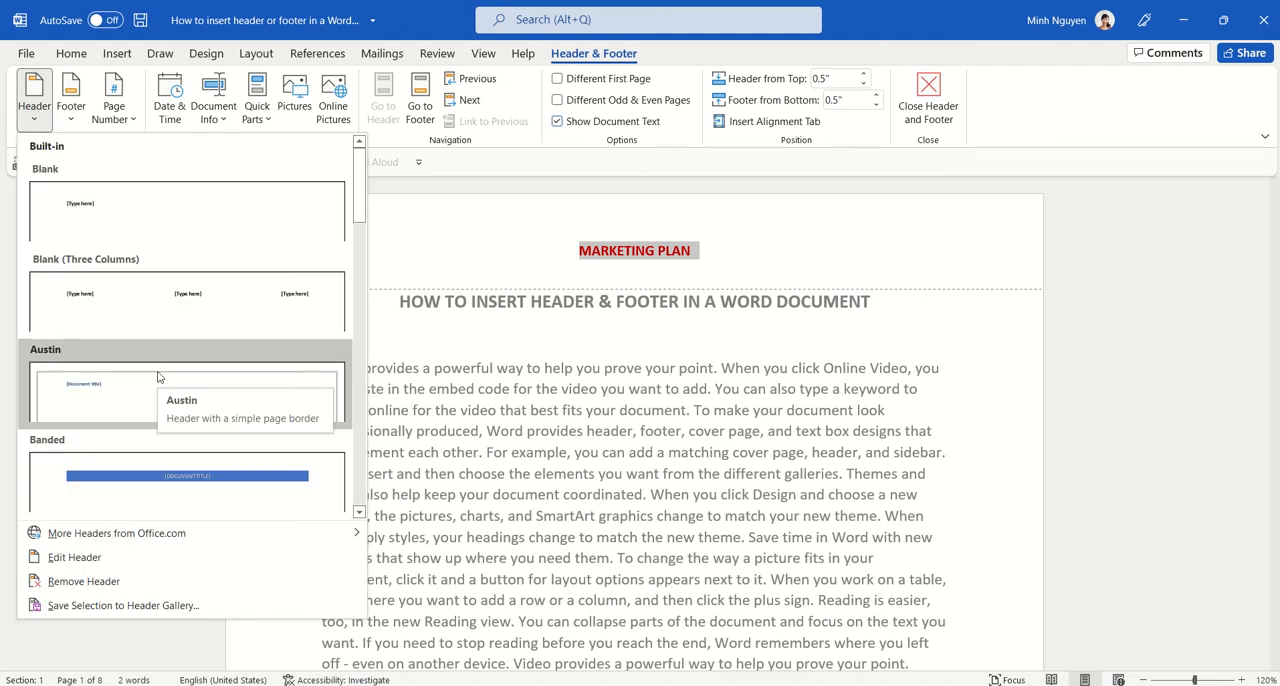
scroll(157, 377, "down", 10)
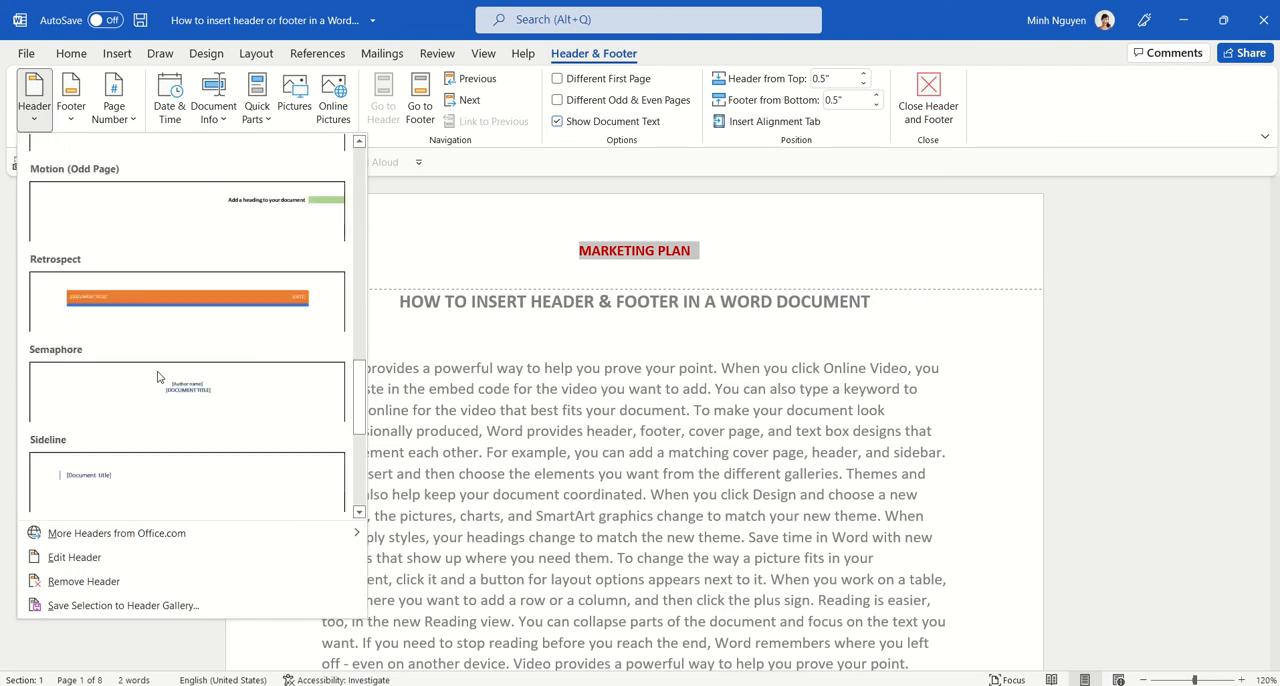
scroll(157, 377, "down", 3)
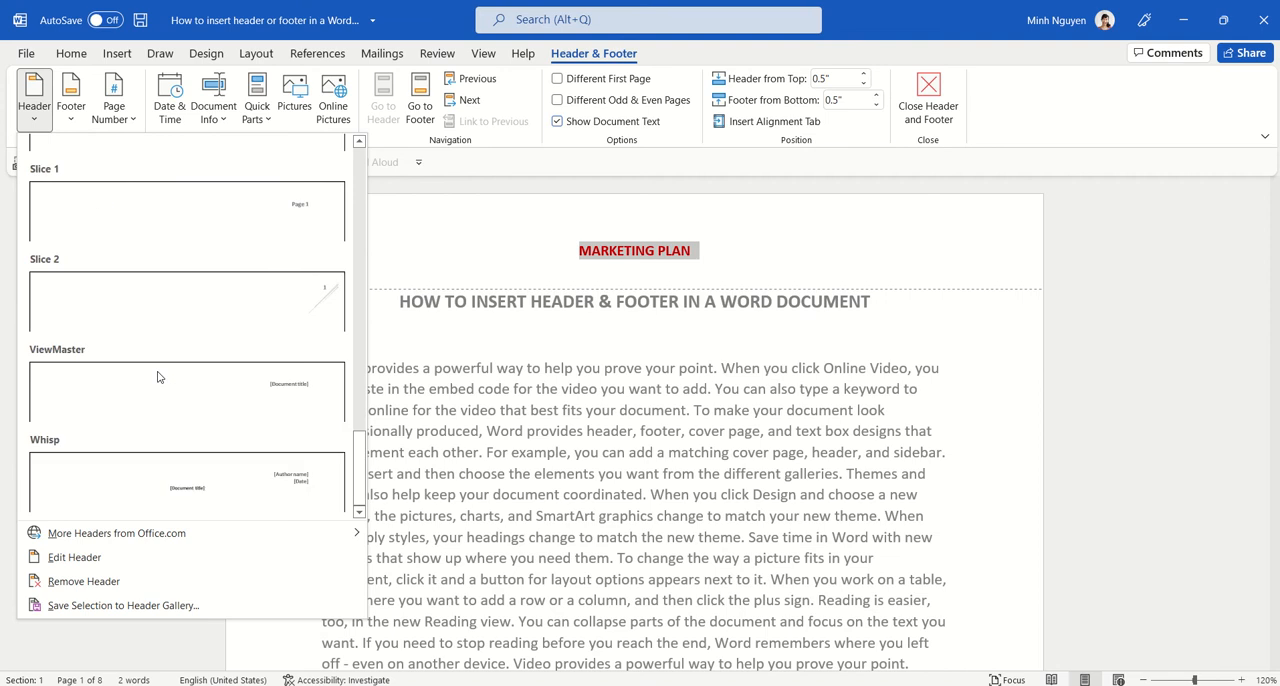
scroll(157, 377, "up", 10)
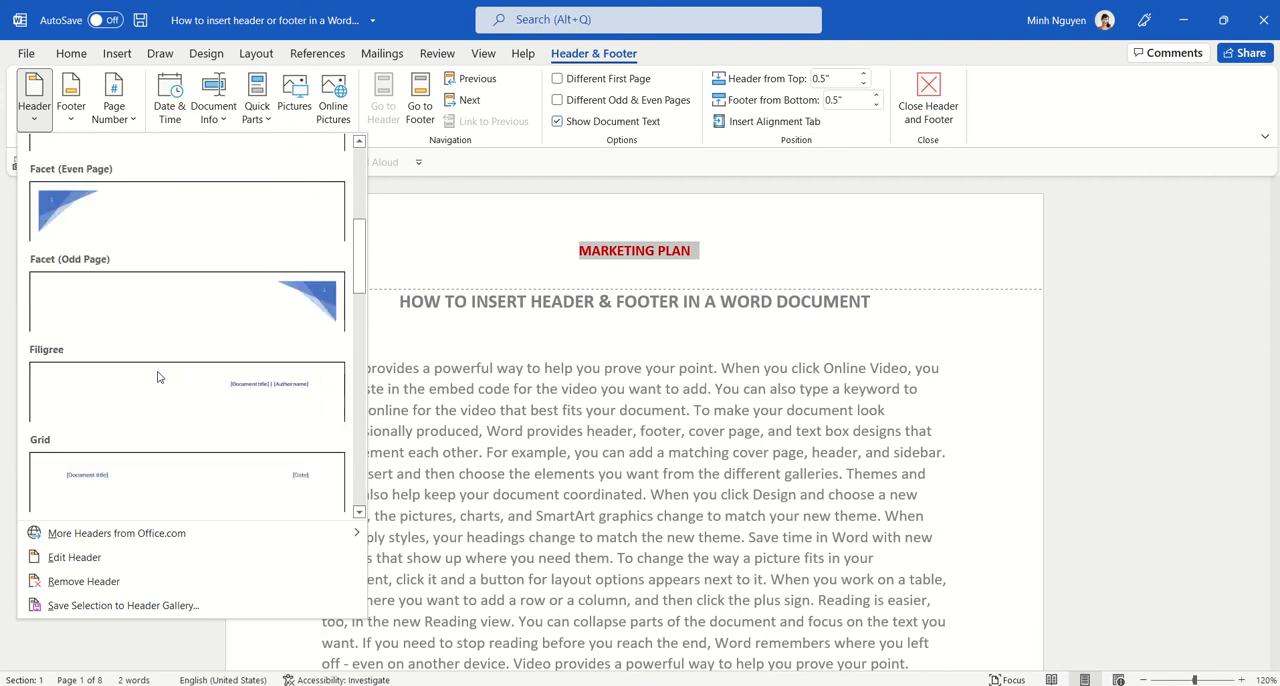
scroll(157, 377, "up", 4)
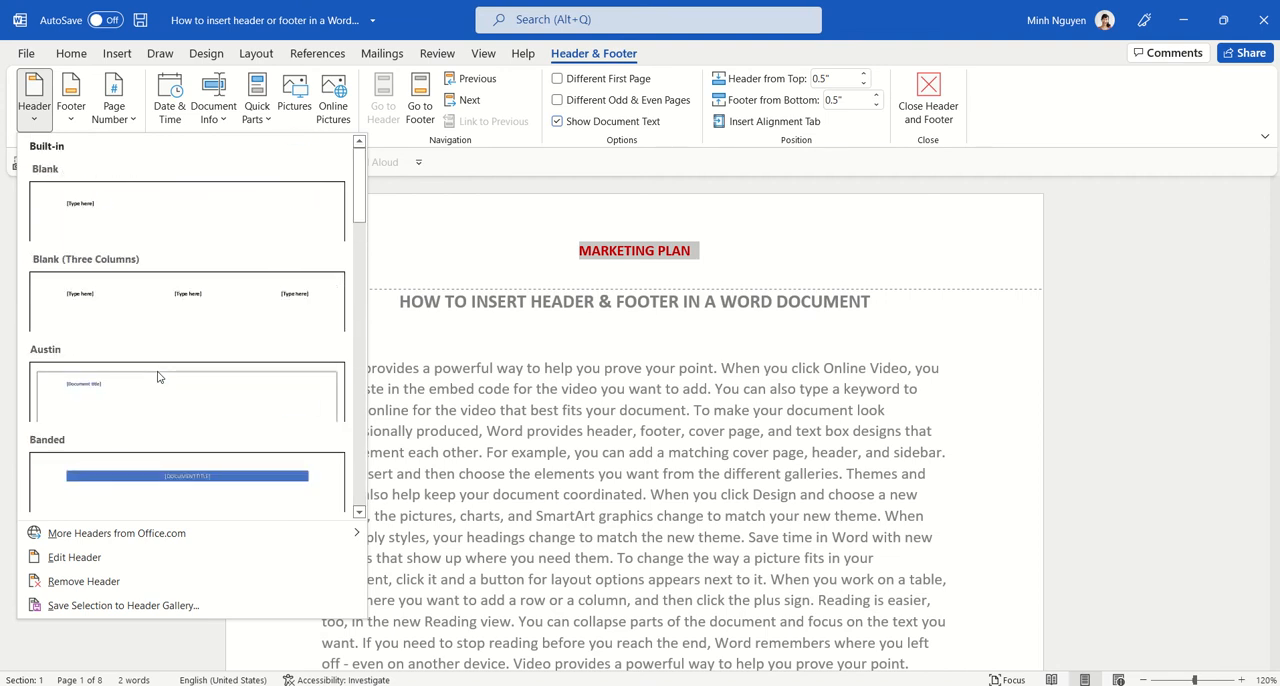
left_click(195, 487)
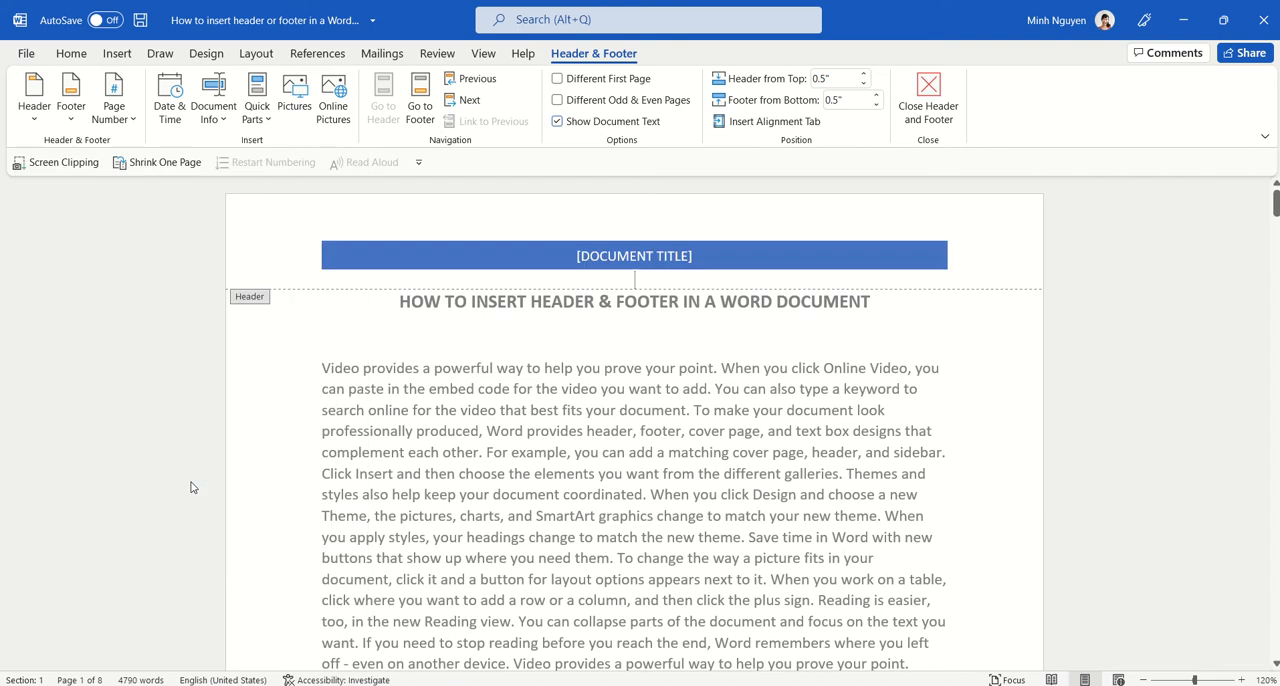
Step: Fill the banded header's document title placeholder with "2022 MARKETING PLAN"
left_click(660, 255)
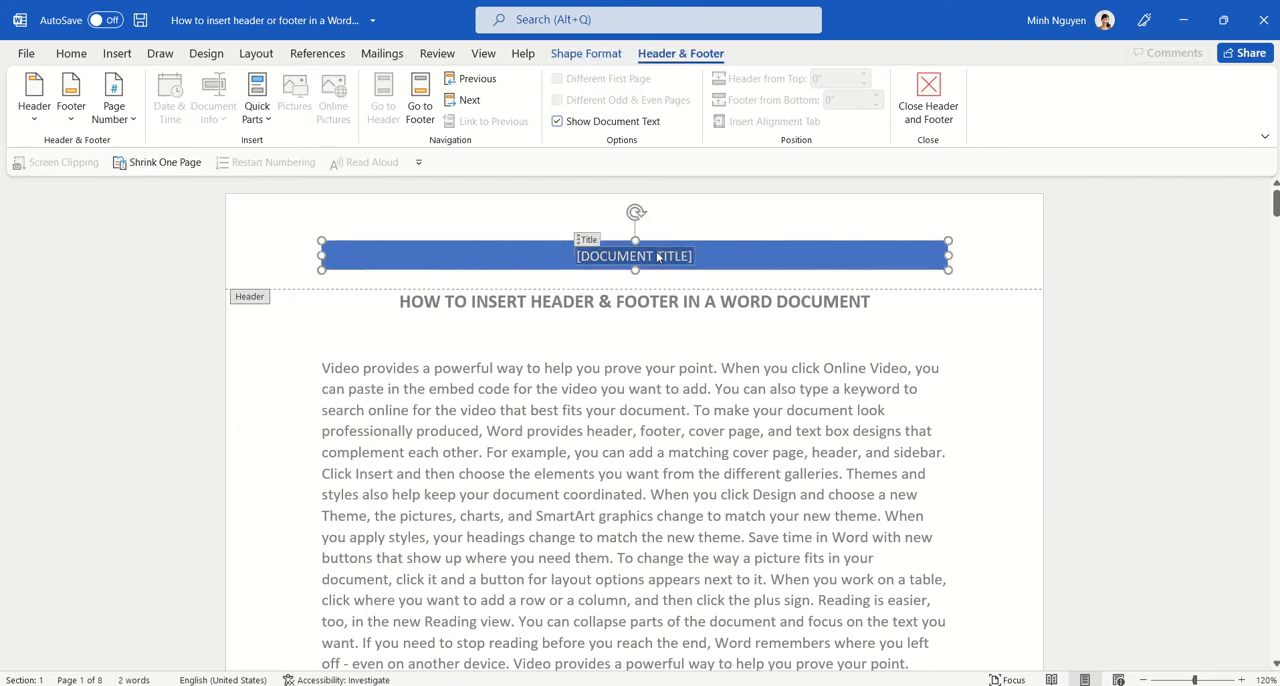
type("MARKETING PLAN")
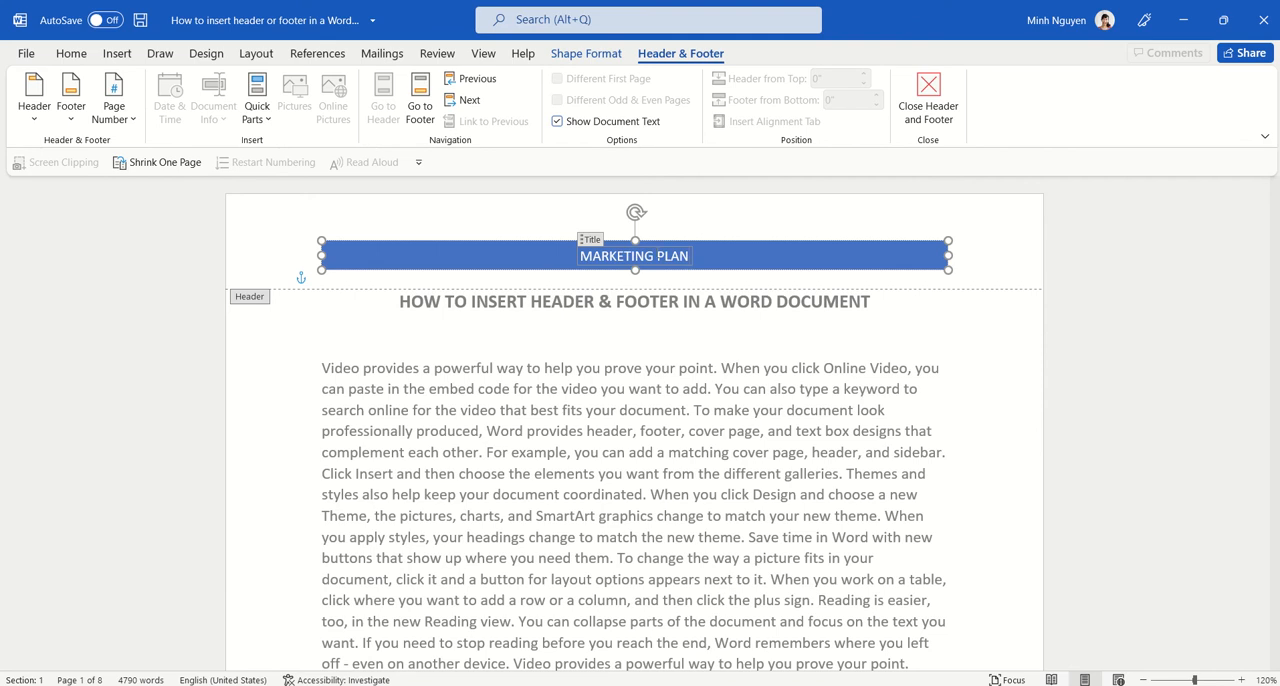
key("Home")
type("2022")
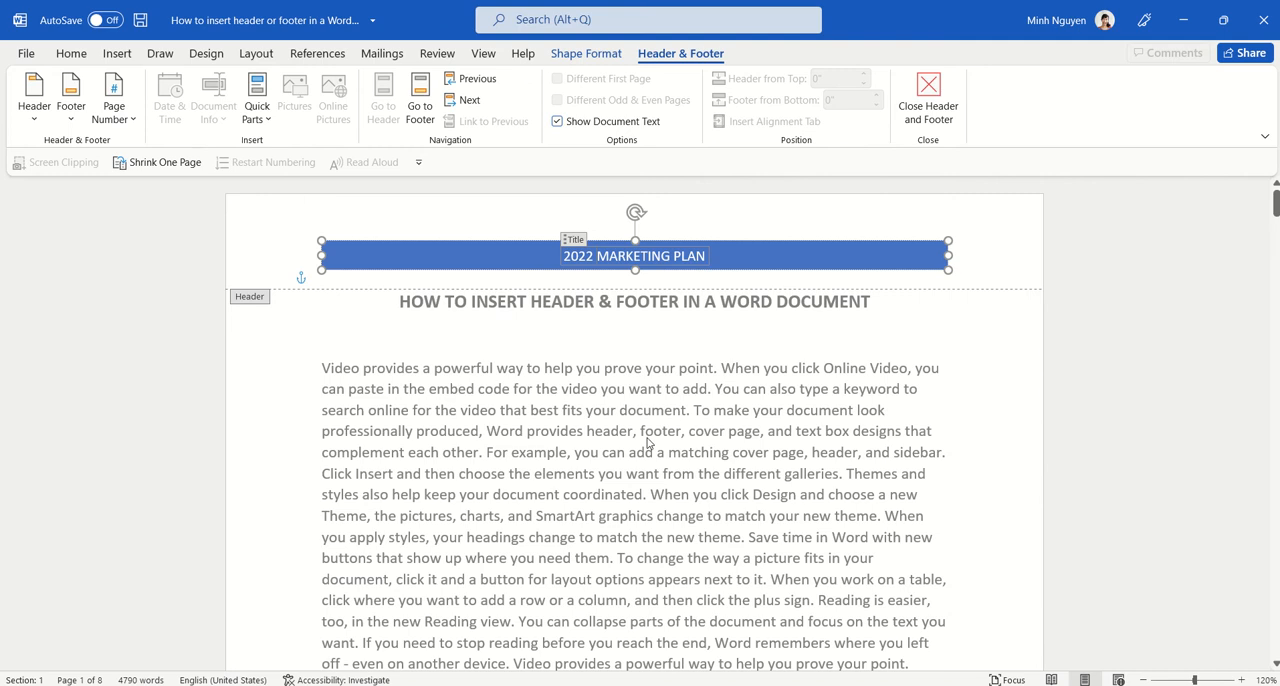
Step: Insert a page number in the footer at the bottom of the page, using the Two Bars 2 design
scroll(645, 443, "down", 4)
scroll(645, 443, "down", 6)
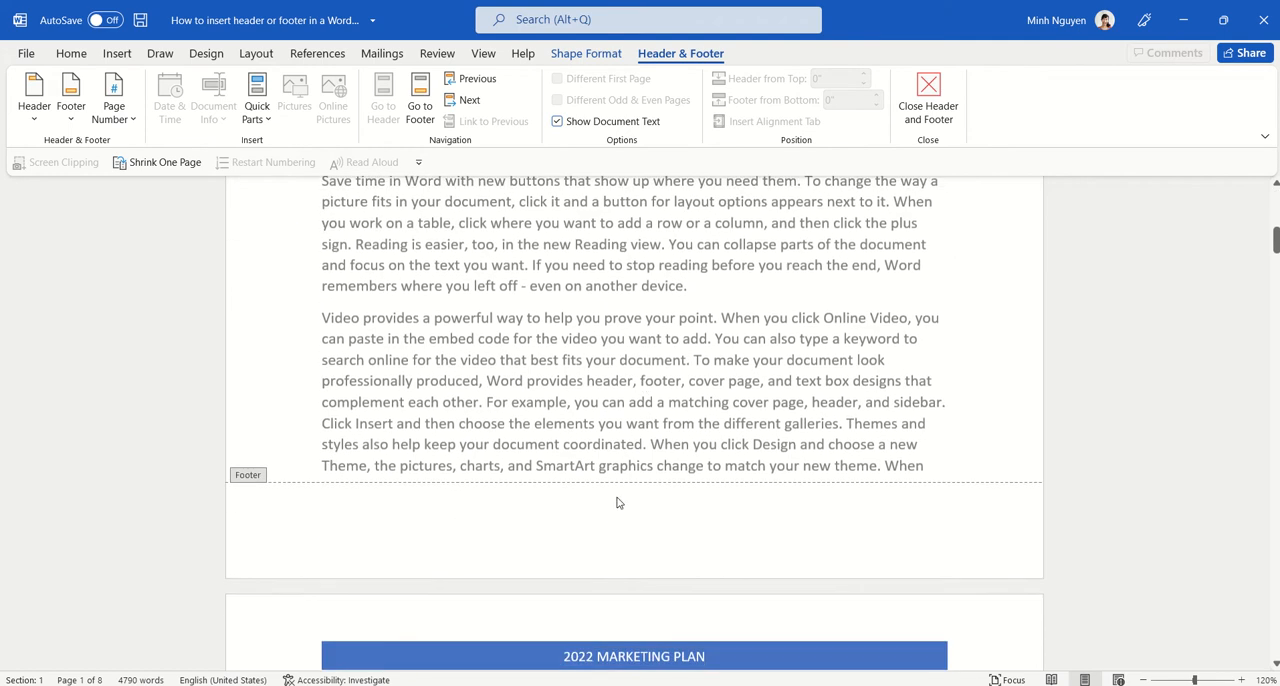
left_click(612, 519)
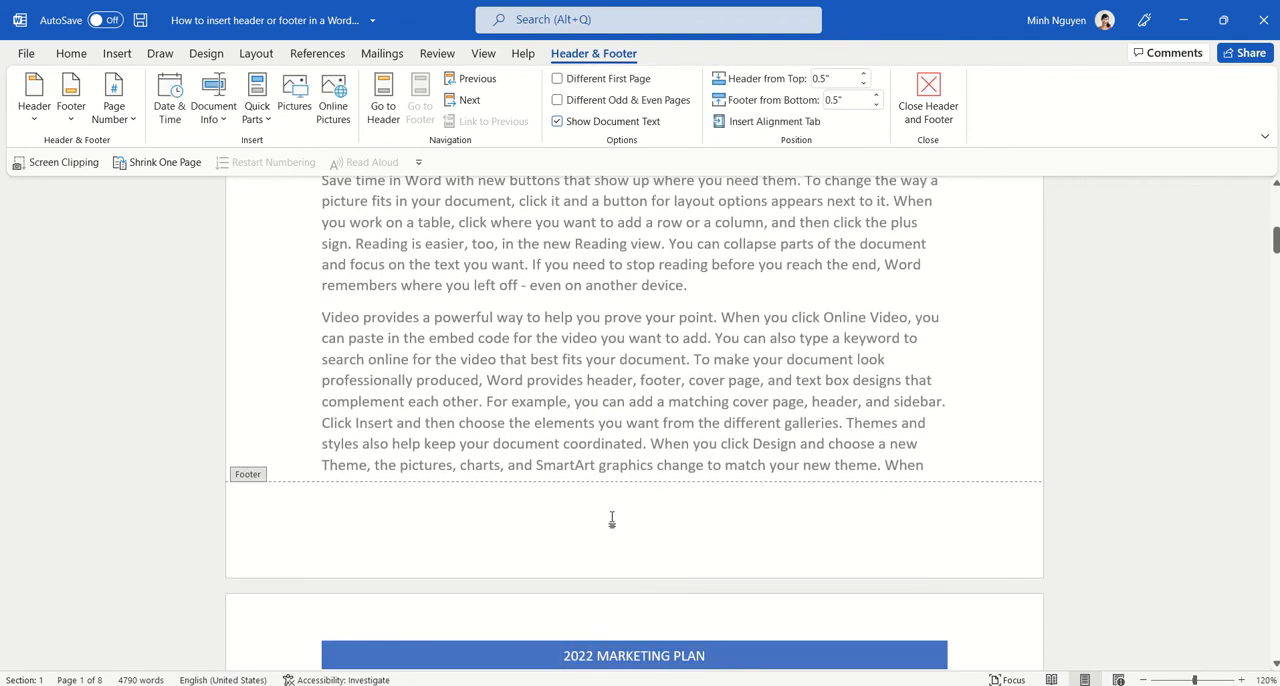
left_click(126, 120)
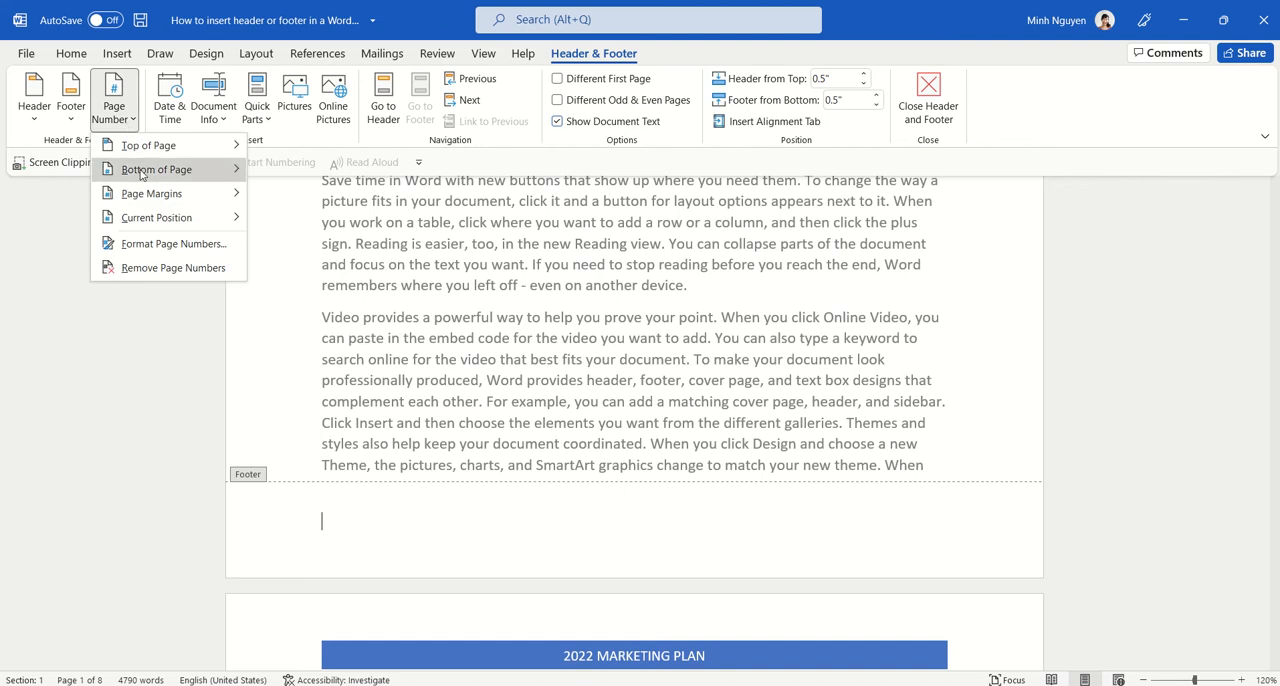
mouse_move(145, 172)
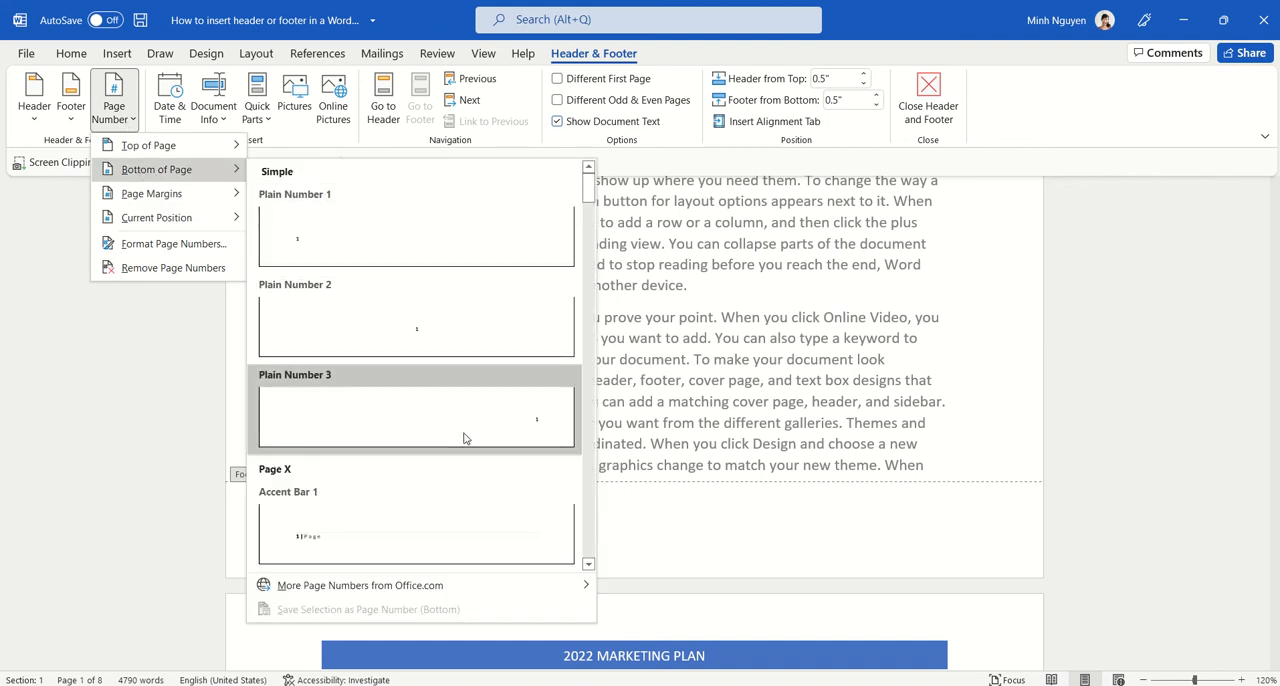
scroll(448, 400, "down", 5)
scroll(538, 350, "up", 2)
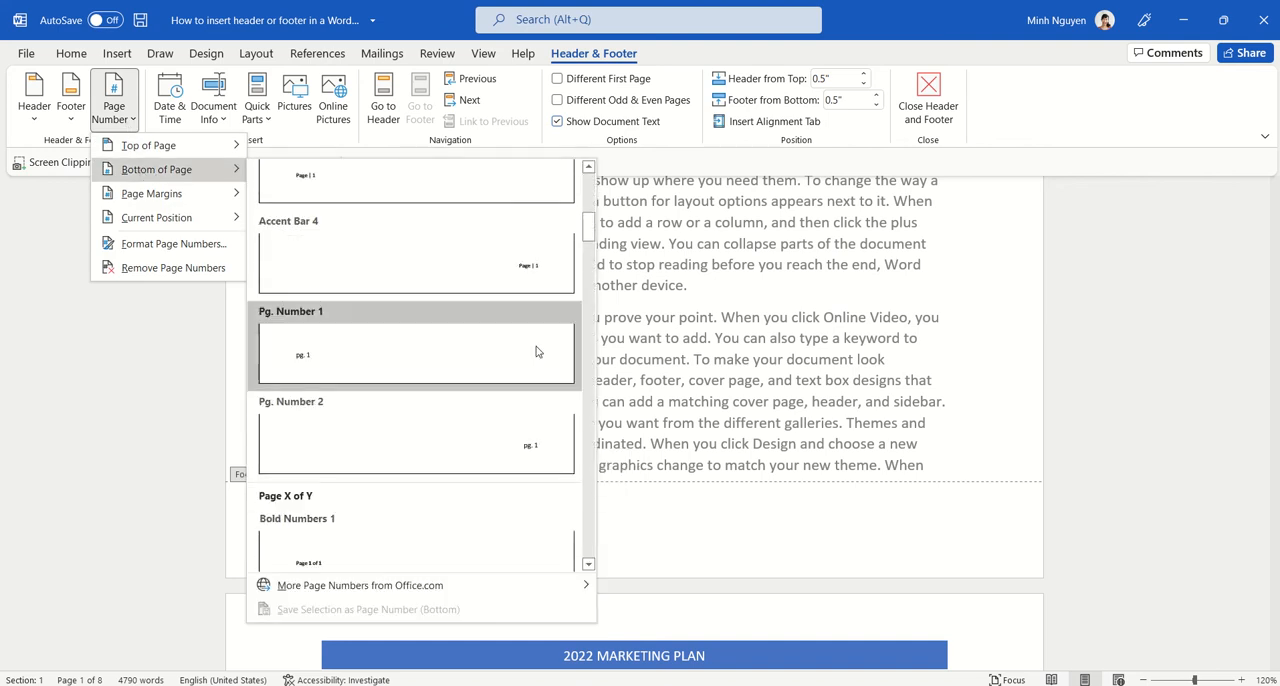
scroll(534, 400, "down", 10)
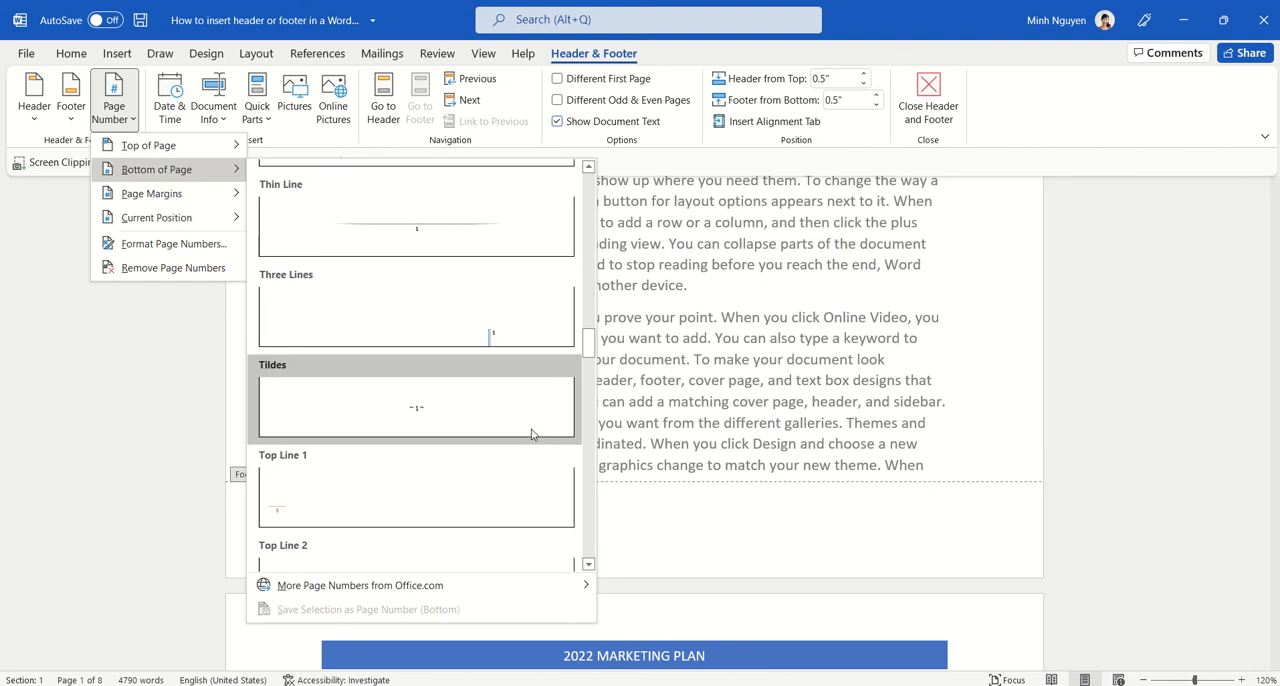
scroll(532, 437, "down", 3)
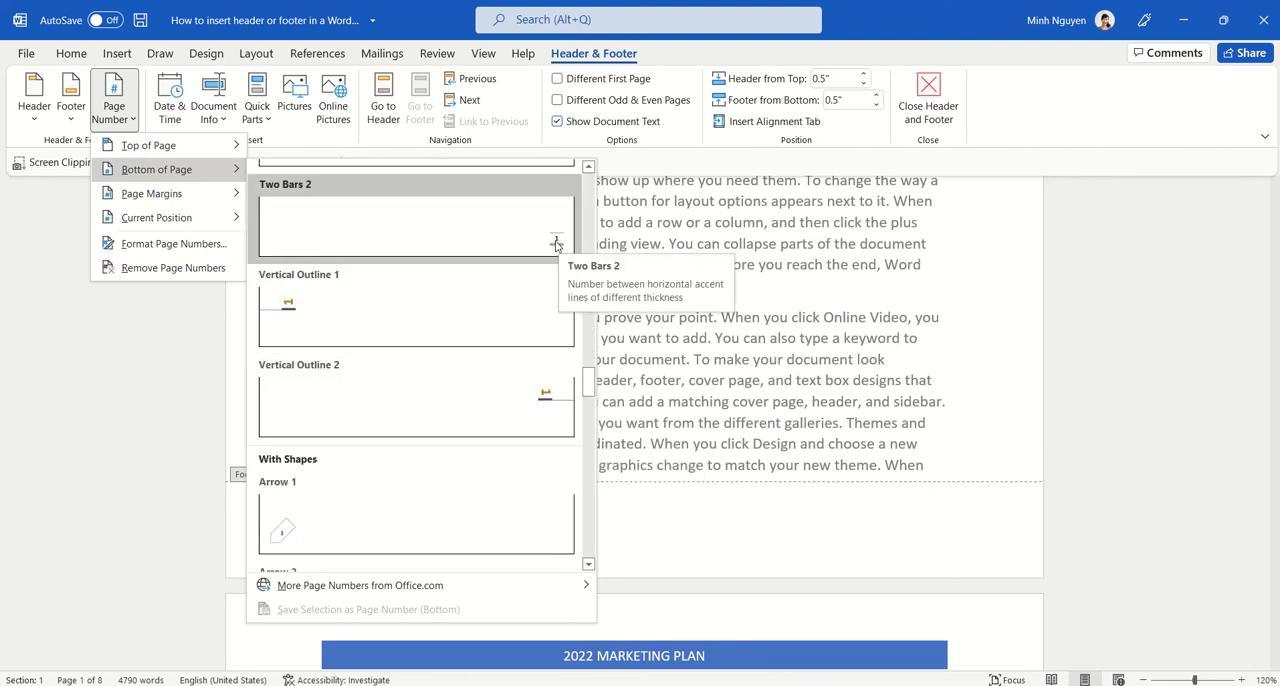
left_click(557, 243)
Step: Check the header and page numbers on the following pages and close header and footer editing
scroll(787, 515, "down", 15)
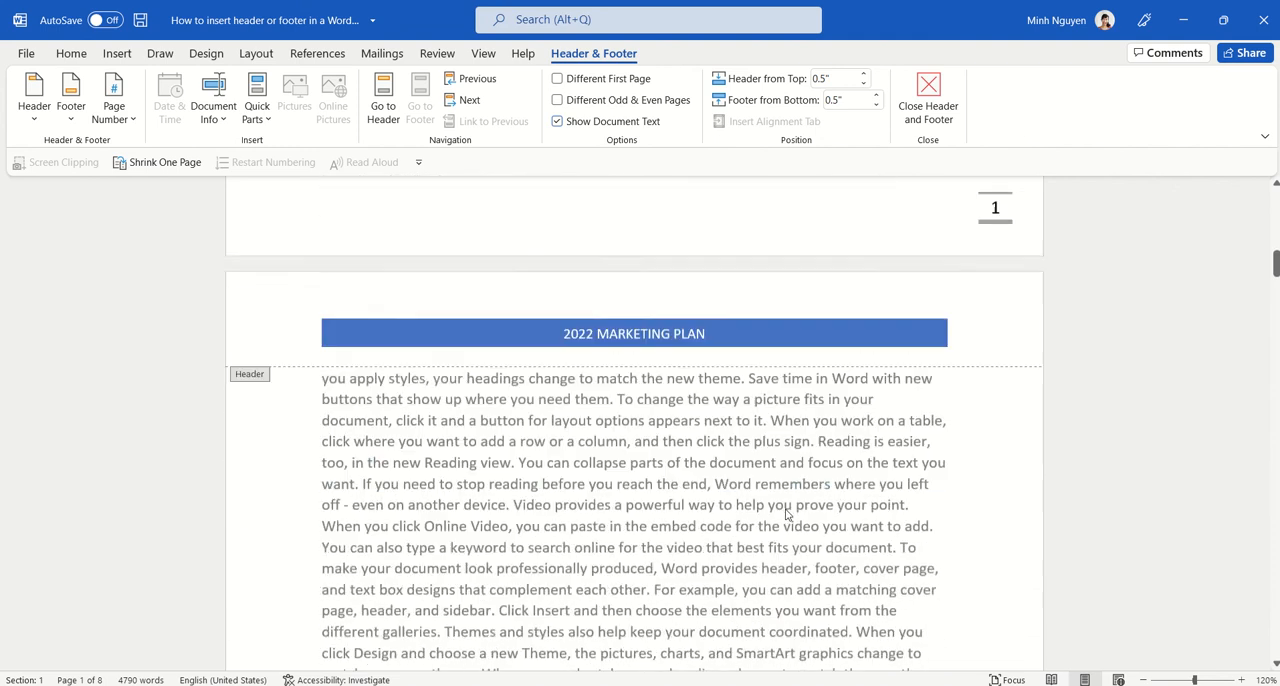
scroll(784, 505, "down", 10)
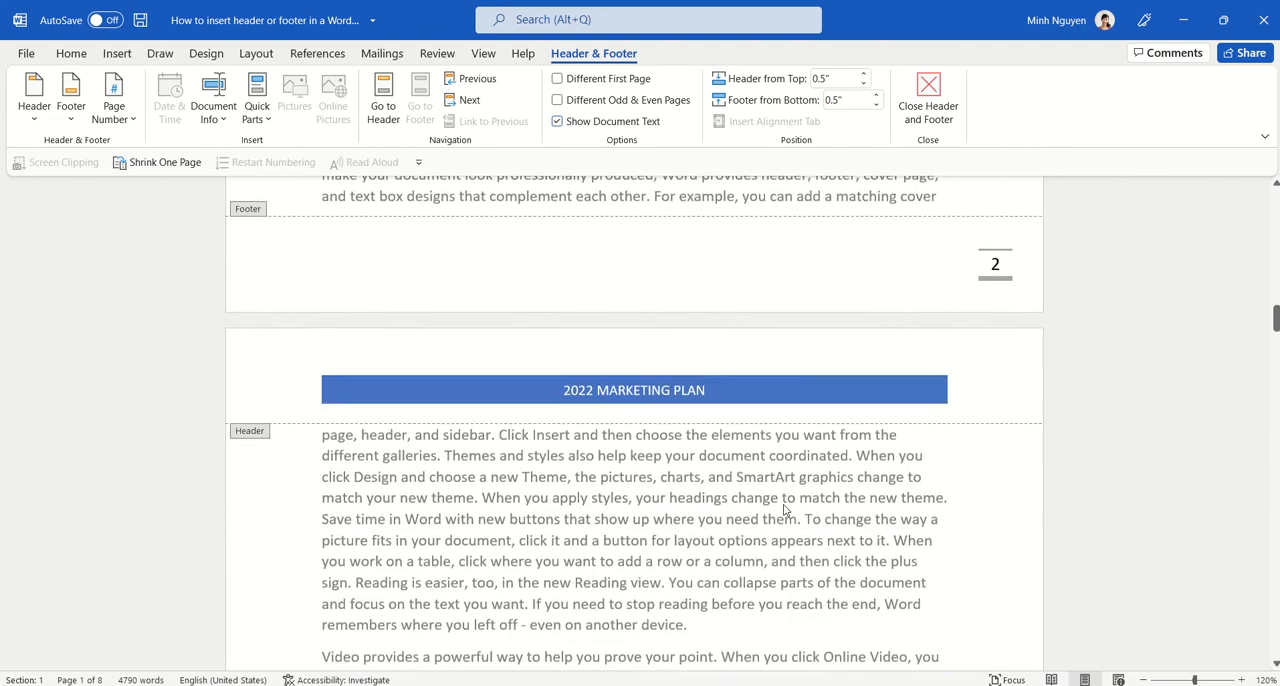
scroll(784, 508, "up", 10)
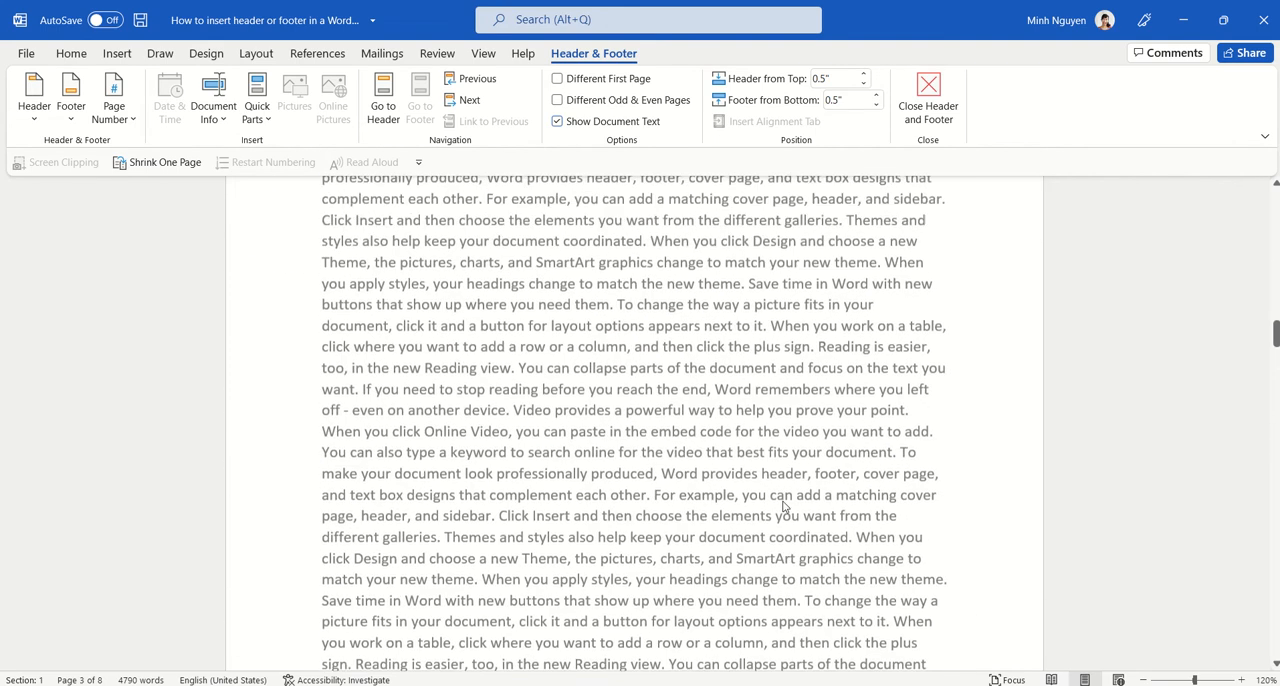
left_click_drag(1276, 325, 1276, 217)
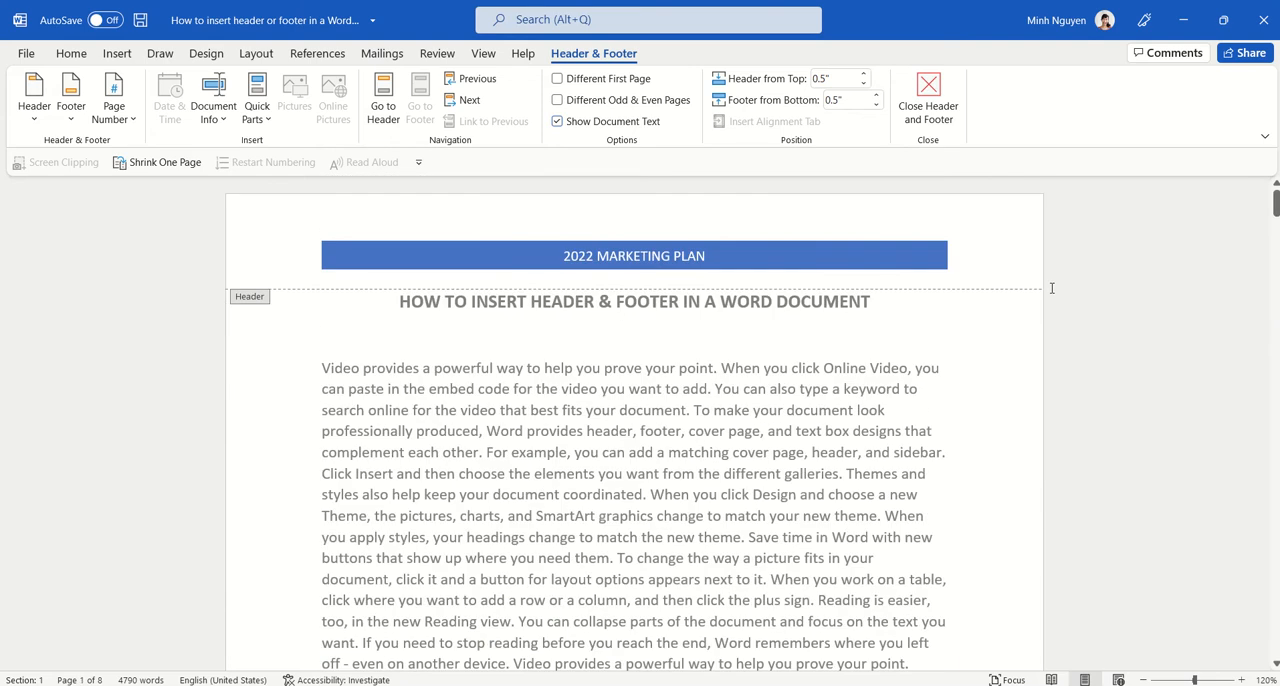
left_click(935, 97)
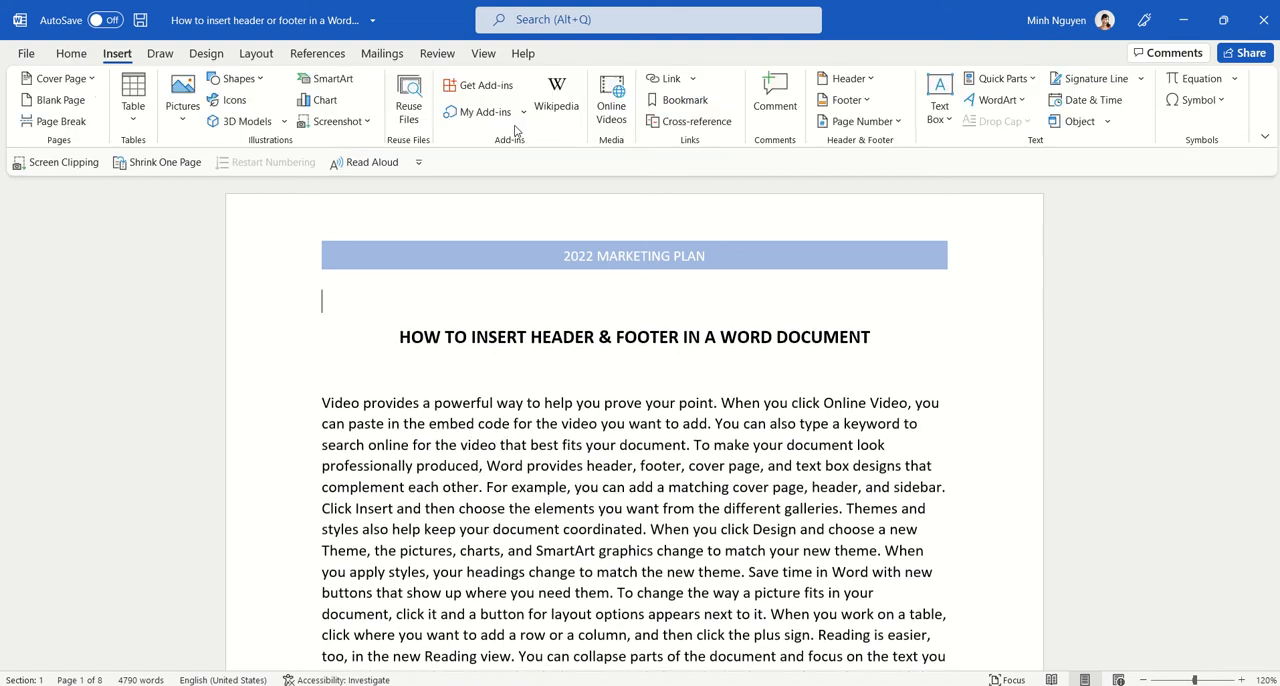
Step: Add a left-aligned "COVER PAGE" line above the document title and enlarge its font by several size increments
type("COVER PAGE")
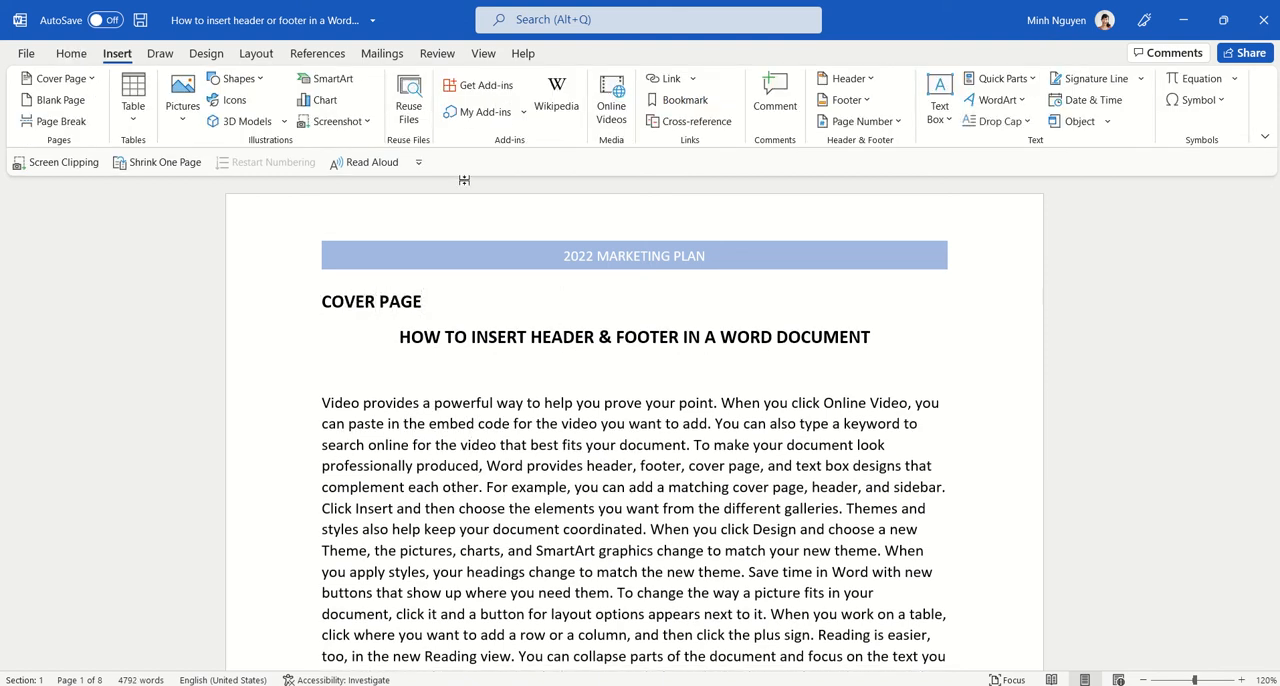
left_click(308, 304)
key("ctrl+shift+period")
key("ctrl+shift+period")
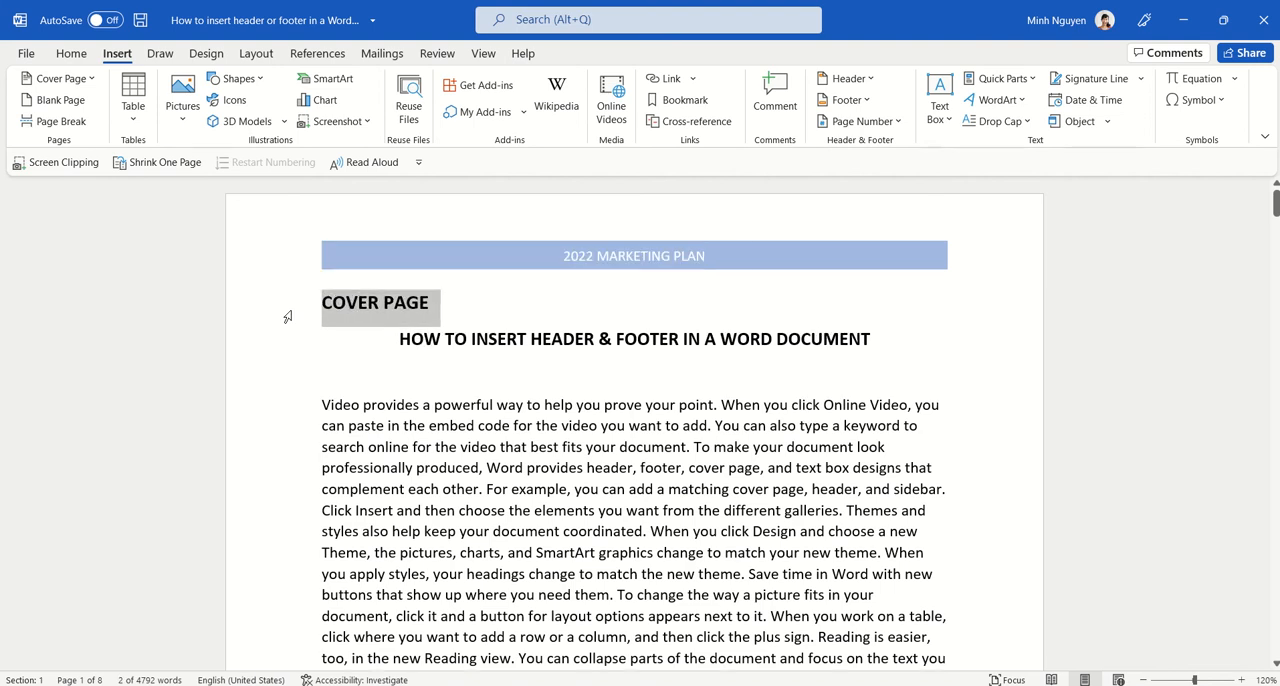
key("ctrl+shift+period")
key("ctrl+shift+period")
key("ctrl+shift+period")
key("ctrl+shift+period")
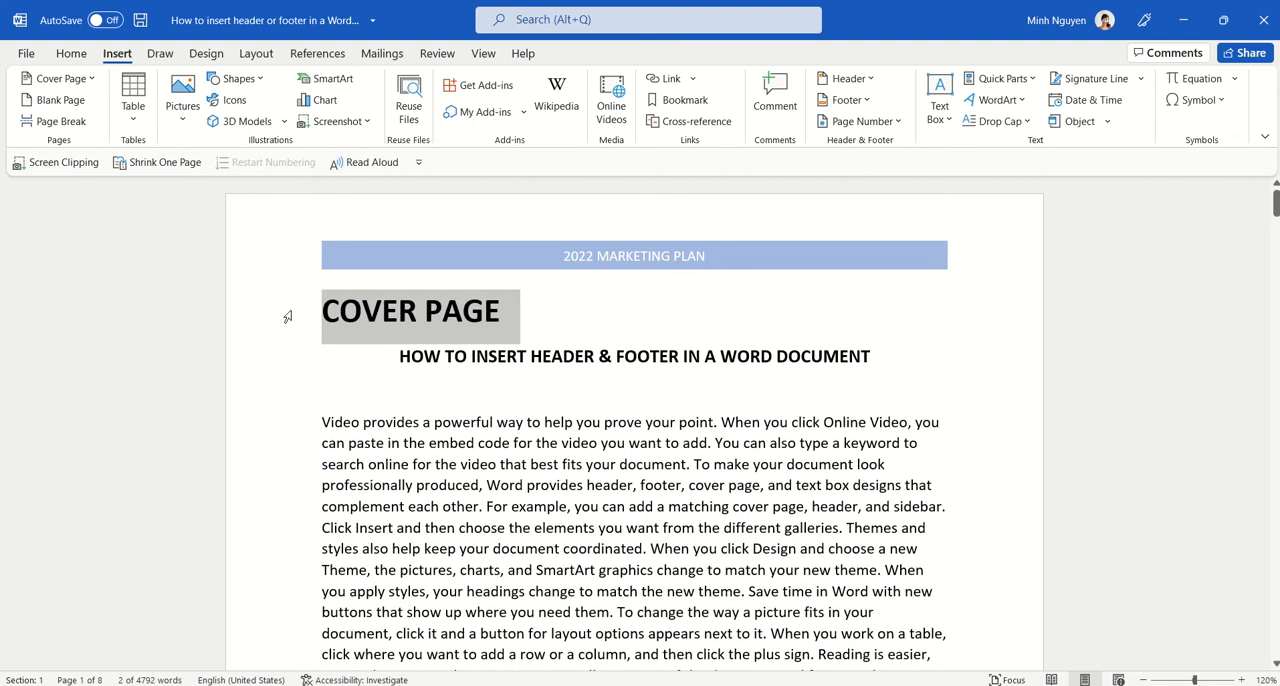
Step: Add an empty line below COVER PAGE and insert a page break so the document title starts on a new page
left_click(563, 330)
key("Return")
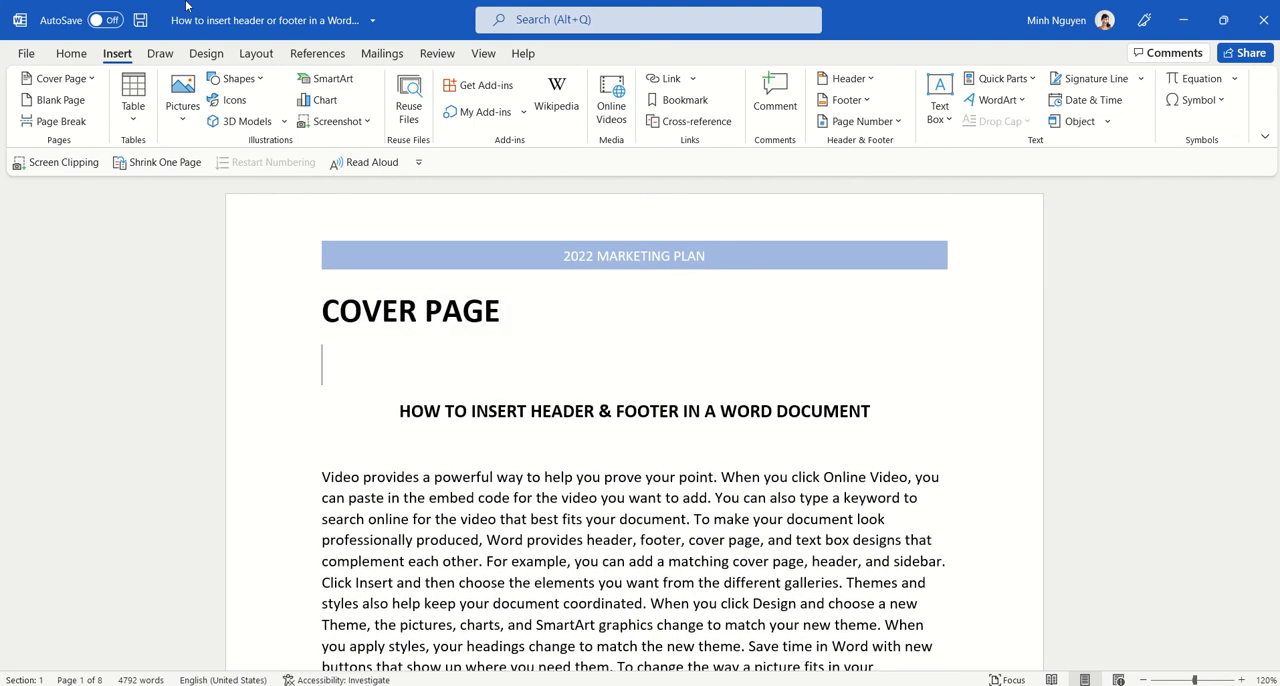
left_click(55, 121)
scroll(466, 281, "up", 10)
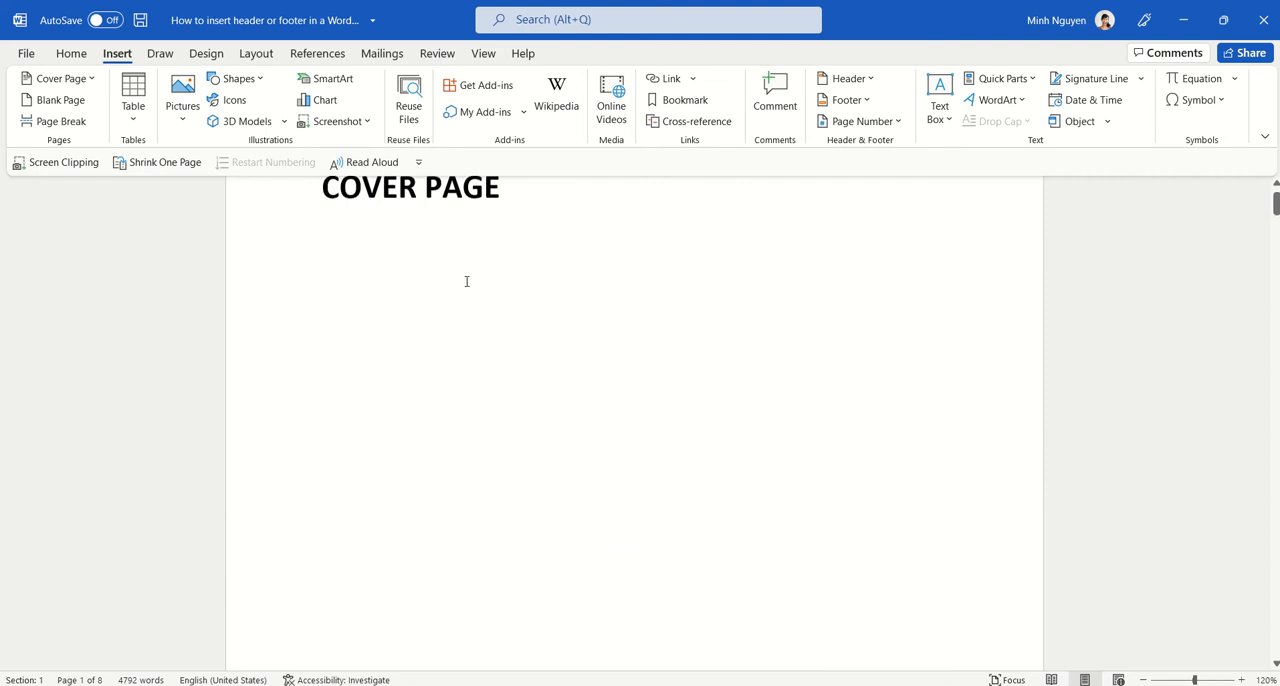
scroll(466, 281, "up", 2)
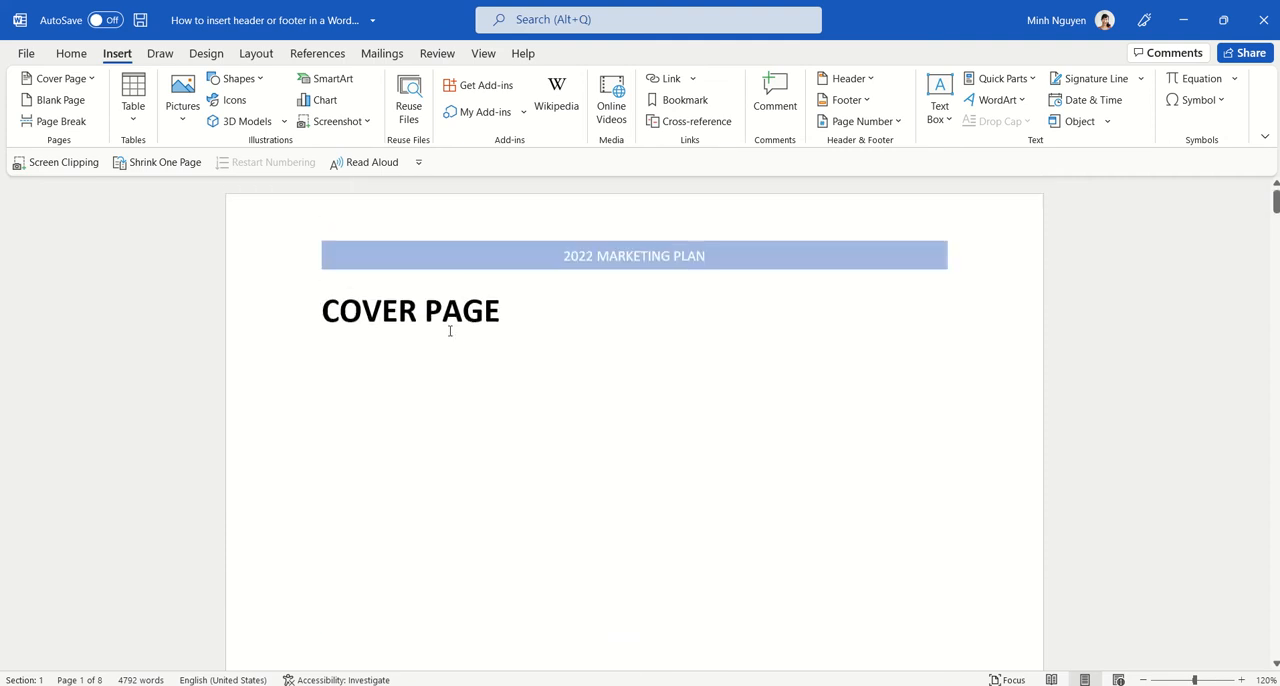
Step: Open the cover page header for editing and enable the Different First Page option
double_click(803, 218)
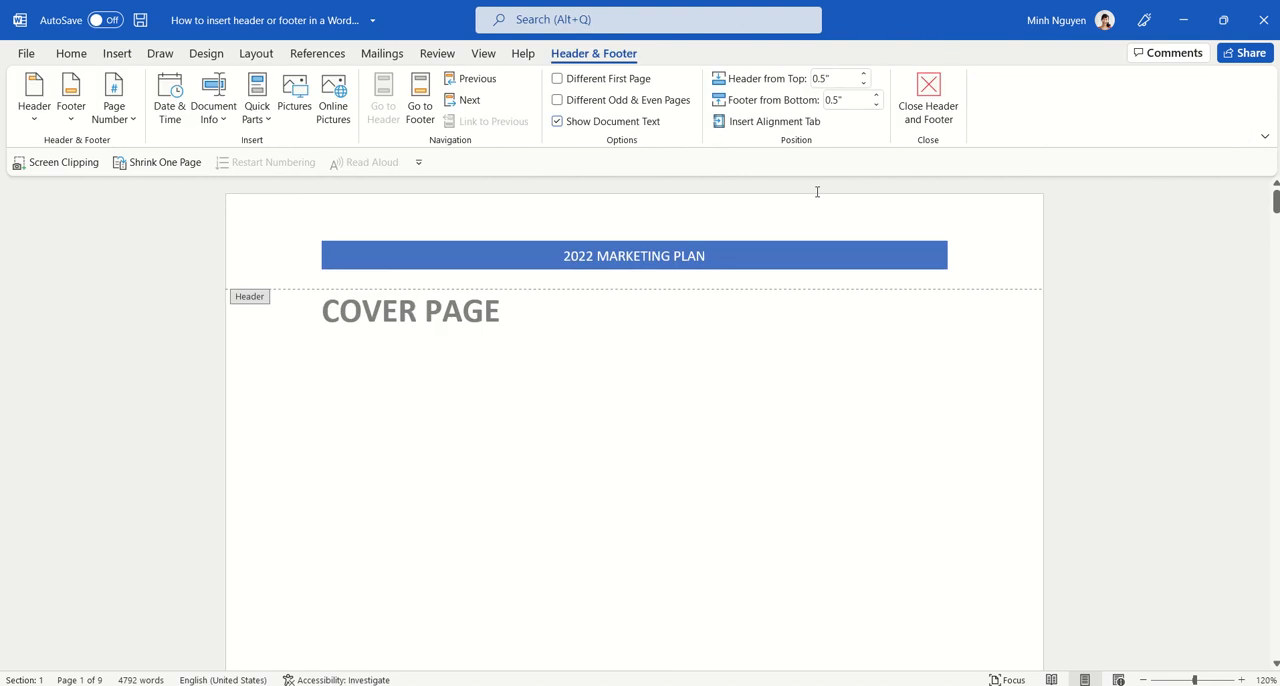
left_click(557, 80)
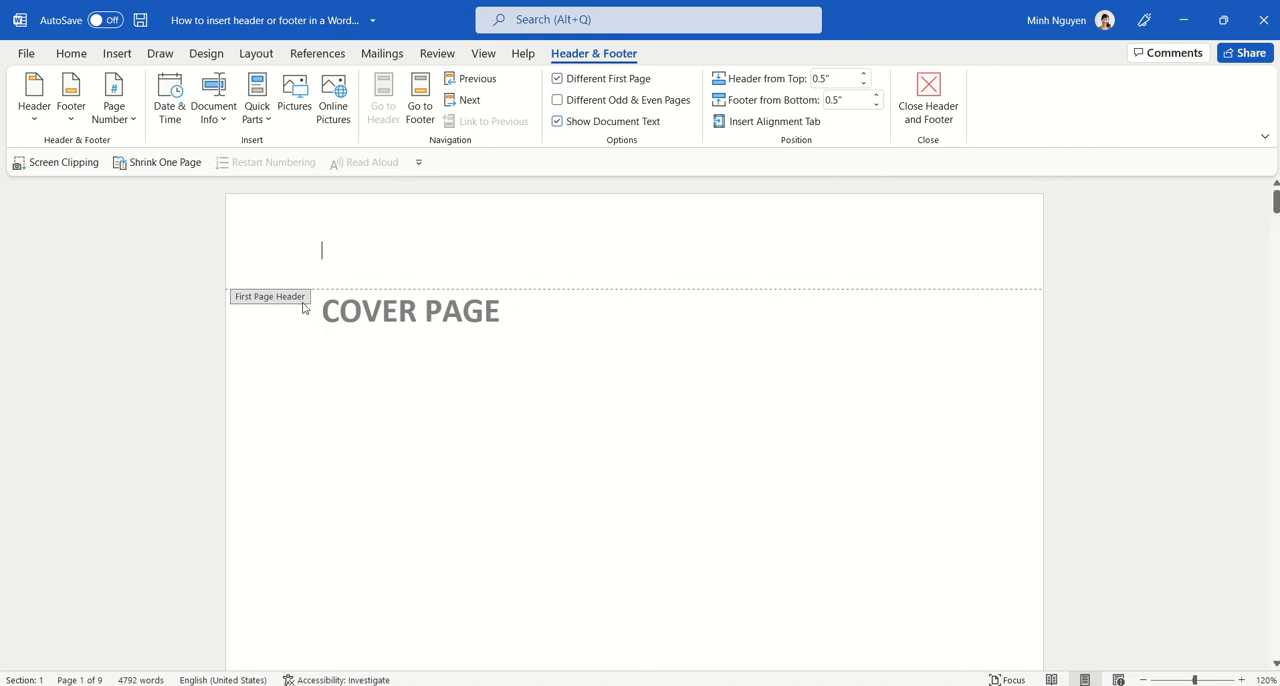
Step: Examine the header and footer areas on the cover page and the page number on the page after it
scroll(578, 295, "down", 10)
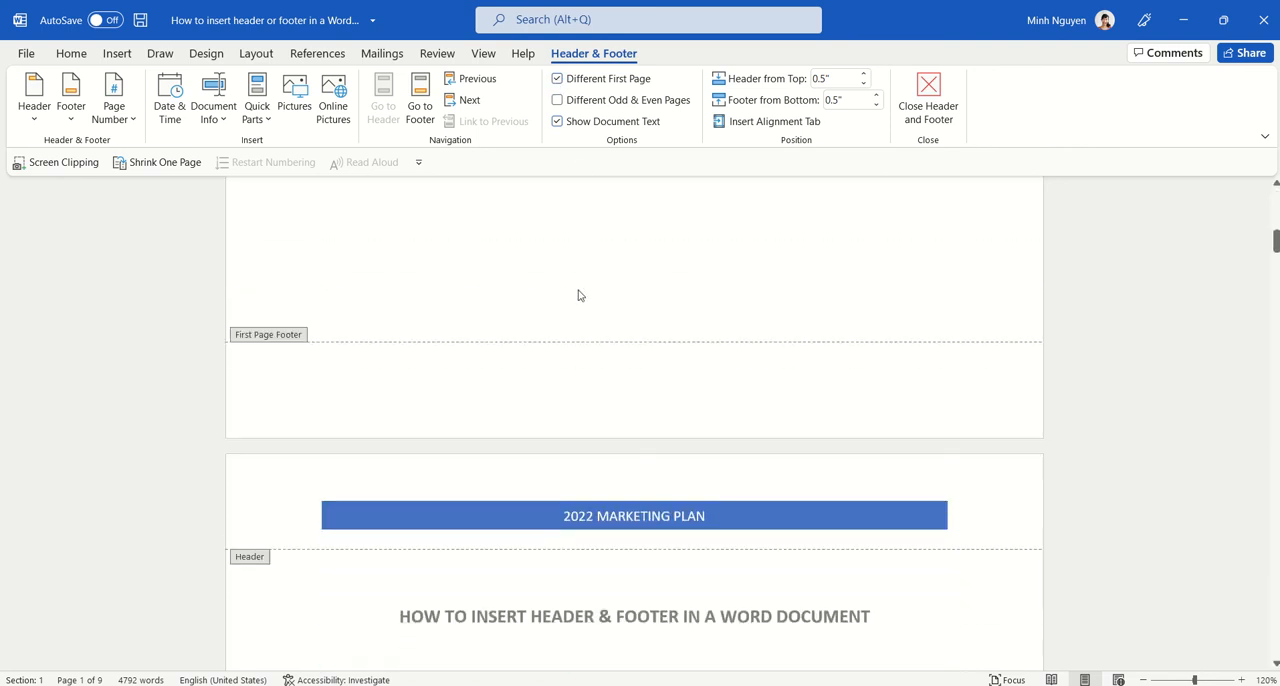
scroll(740, 390, "down", 10)
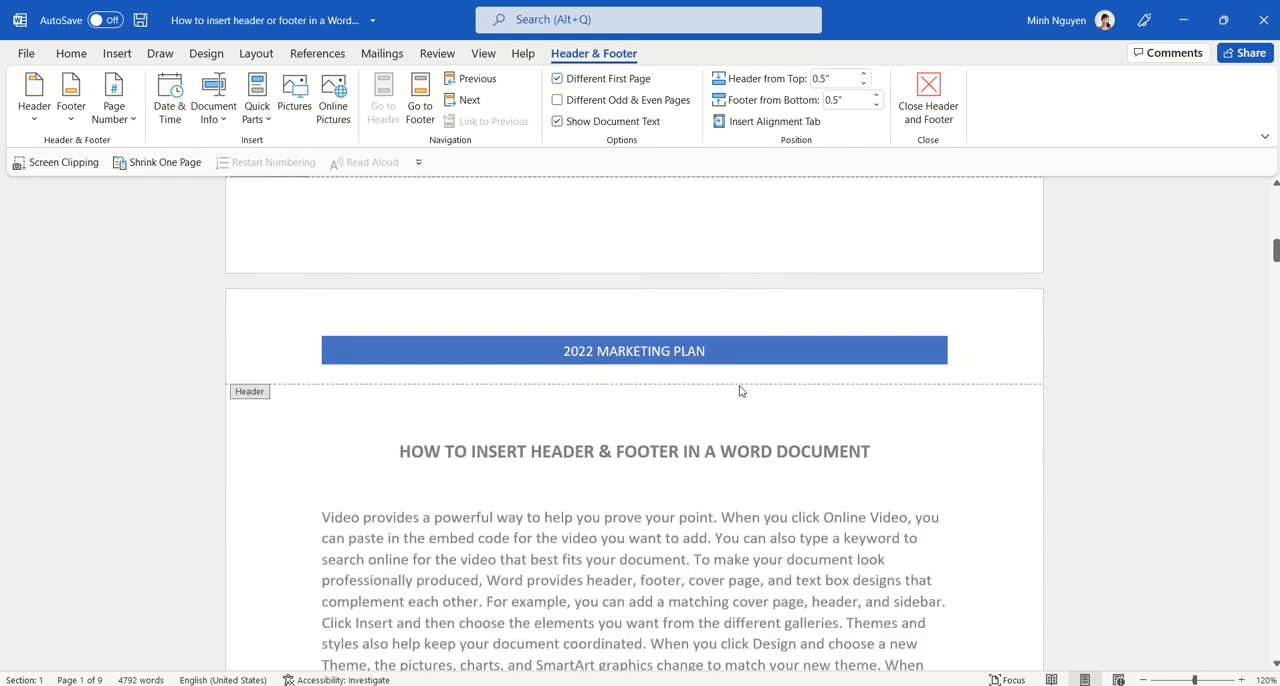
scroll(740, 390, "up", 10)
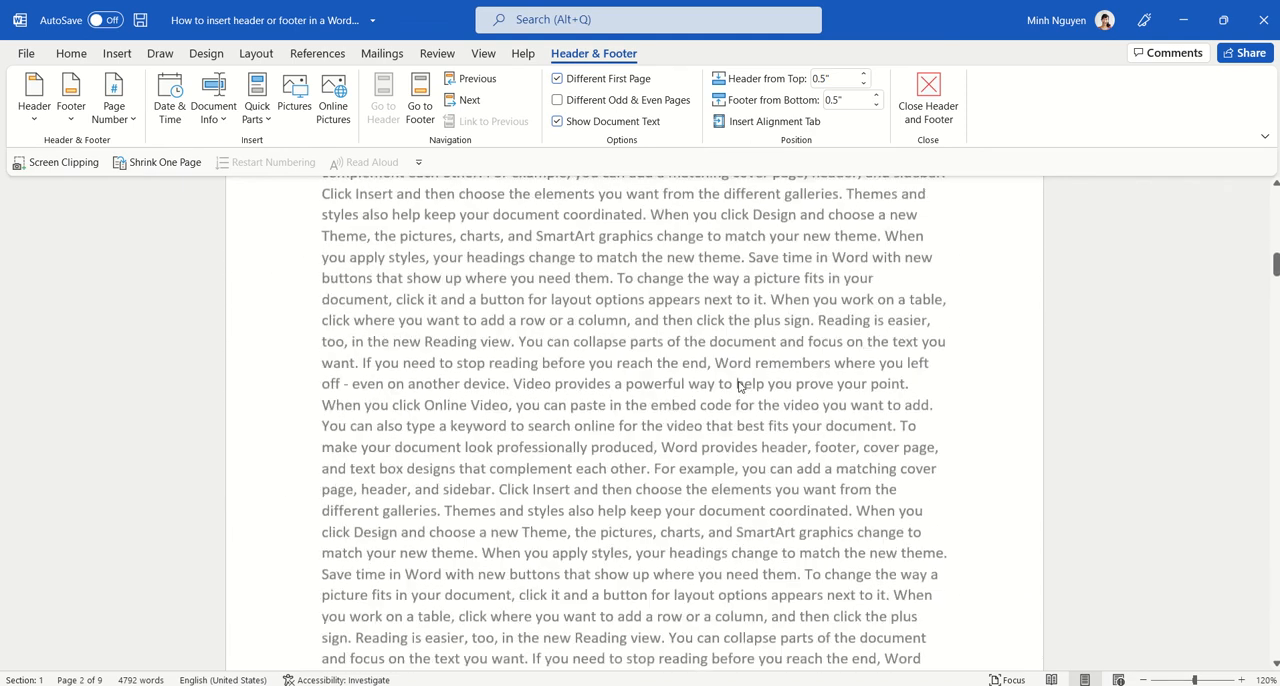
scroll(740, 380, "up", 3)
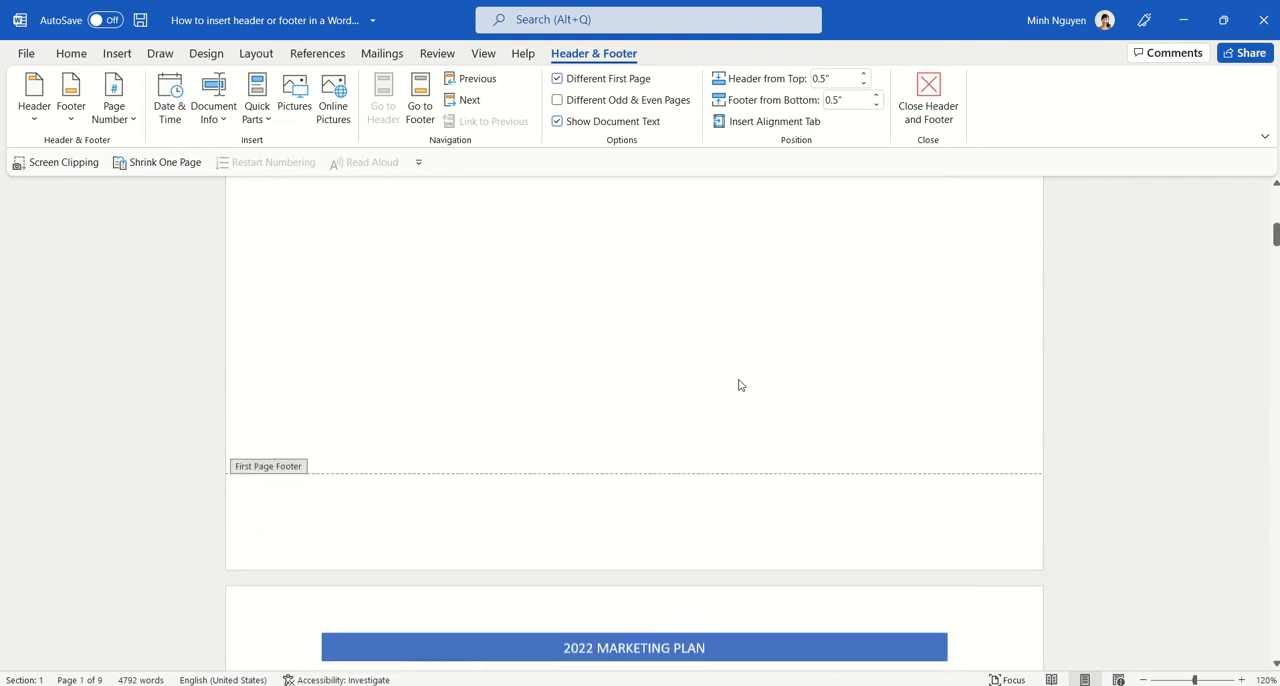
scroll(740, 385, "down", 10)
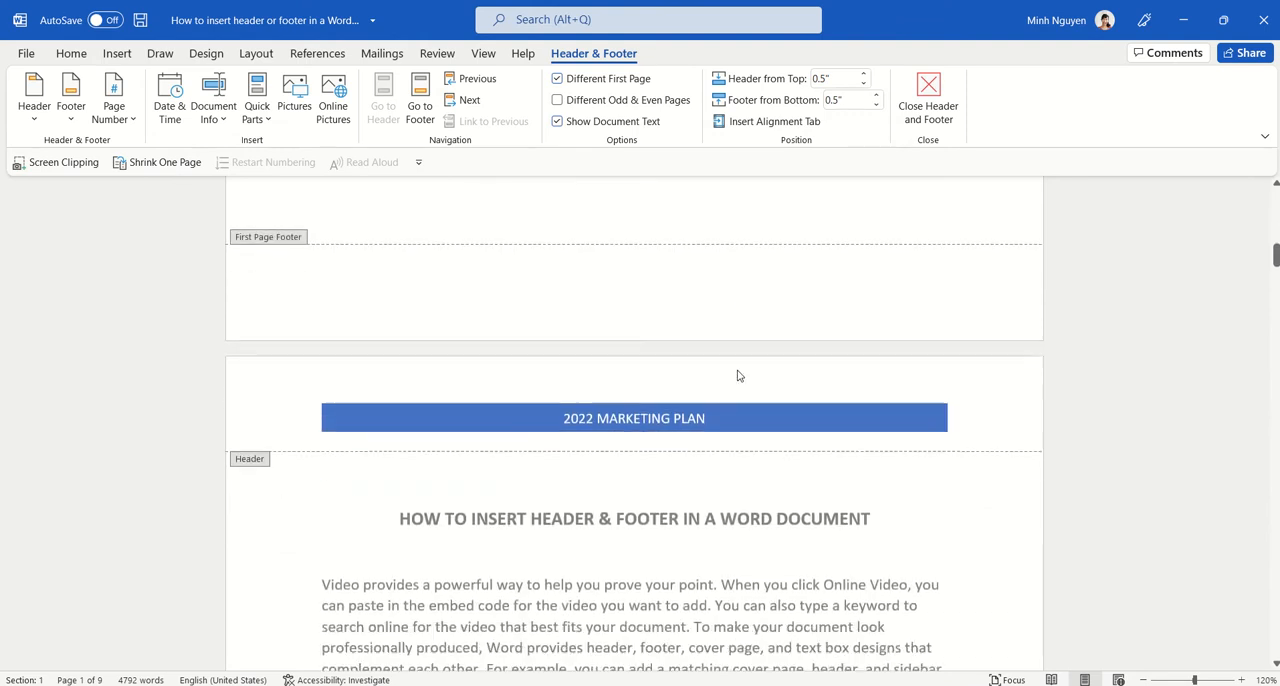
scroll(738, 375, "down", 3)
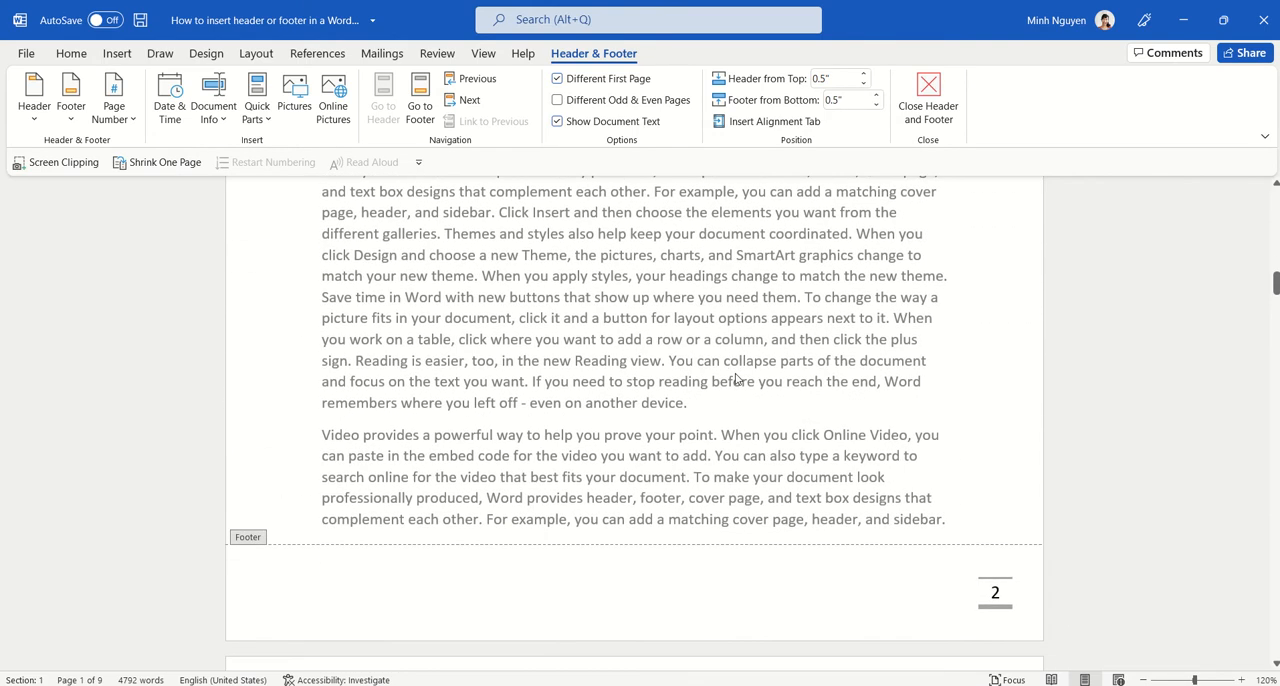
scroll(971, 594, "up", 4)
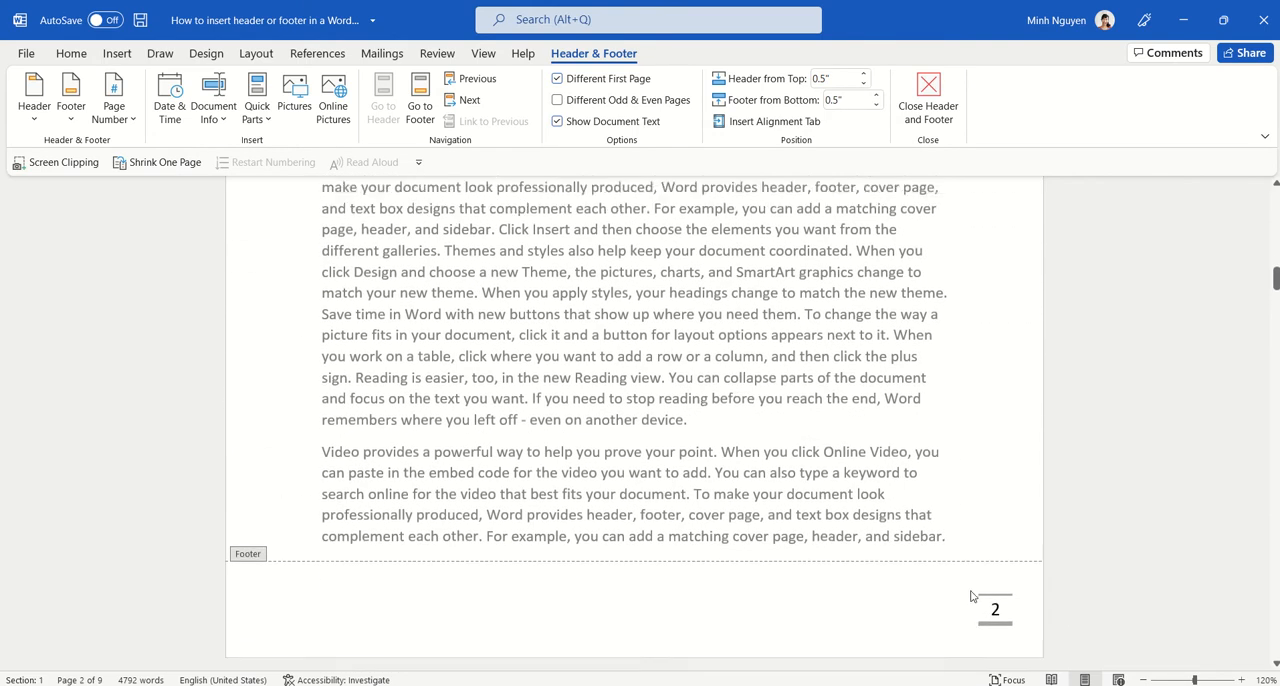
scroll(970, 590, "down", 5)
scroll(970, 587, "down", 1)
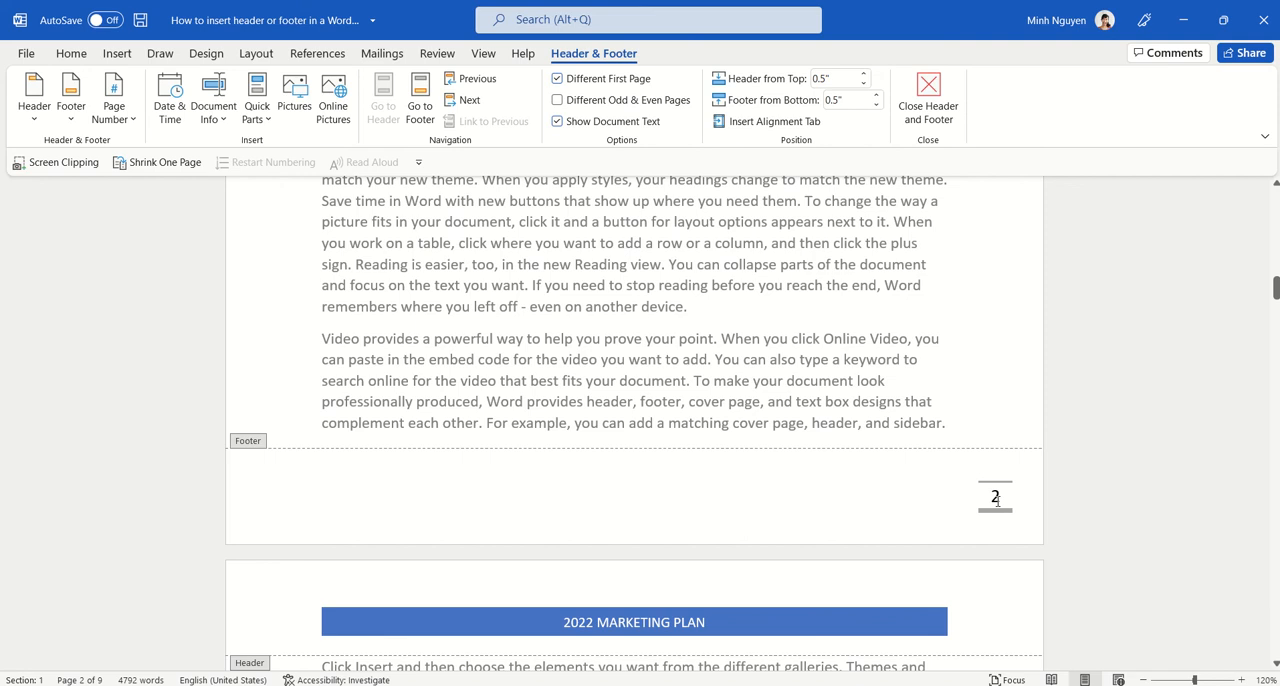
Step: Format the page number in the footer of the page after the cover so that numbering starts at 1
left_click(997, 500)
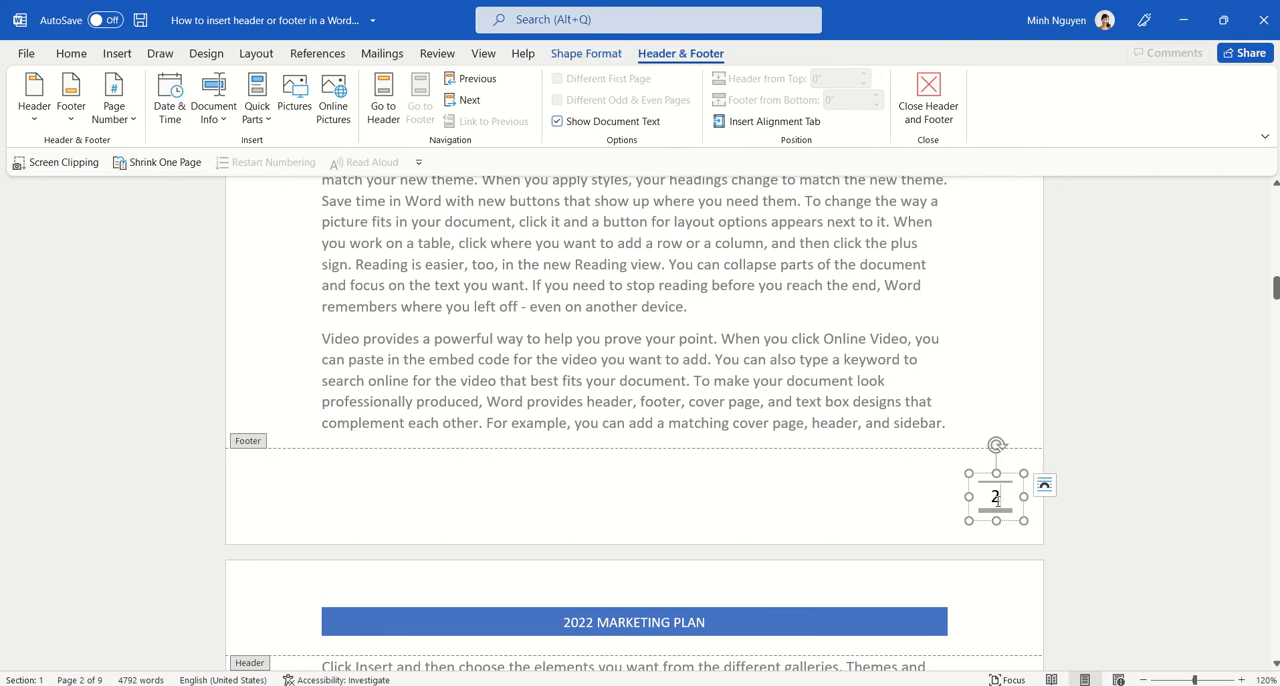
left_click(124, 125)
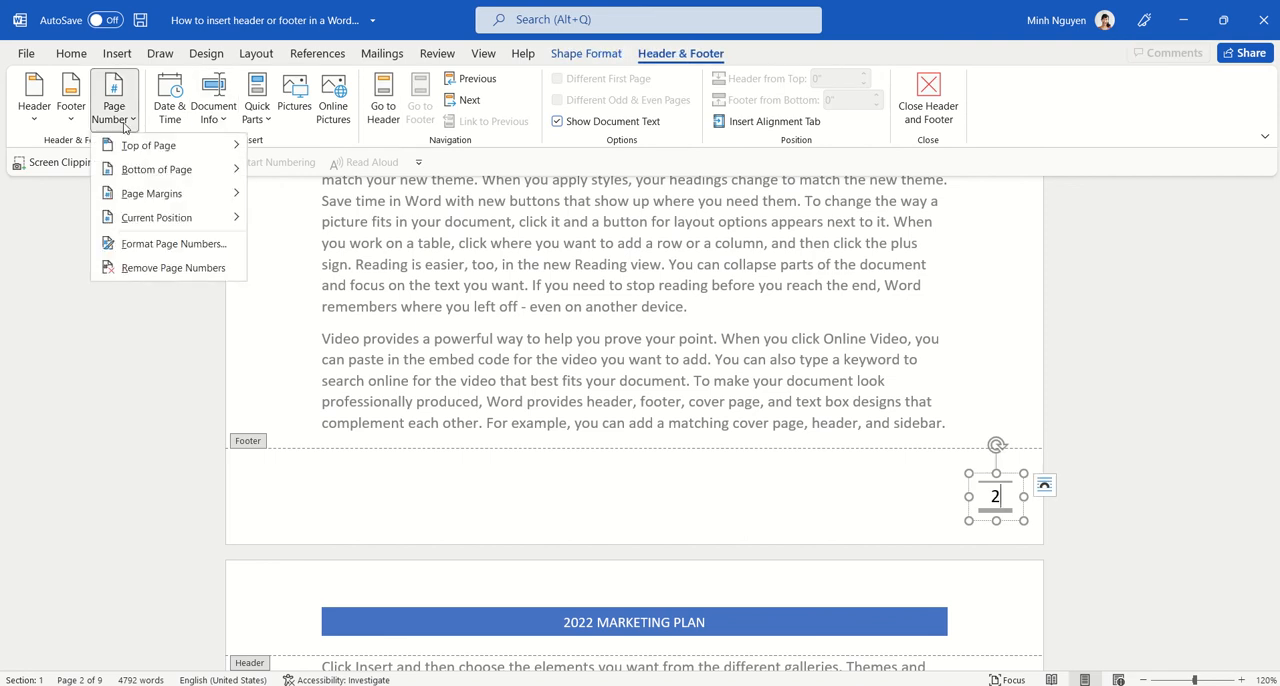
left_click(158, 244)
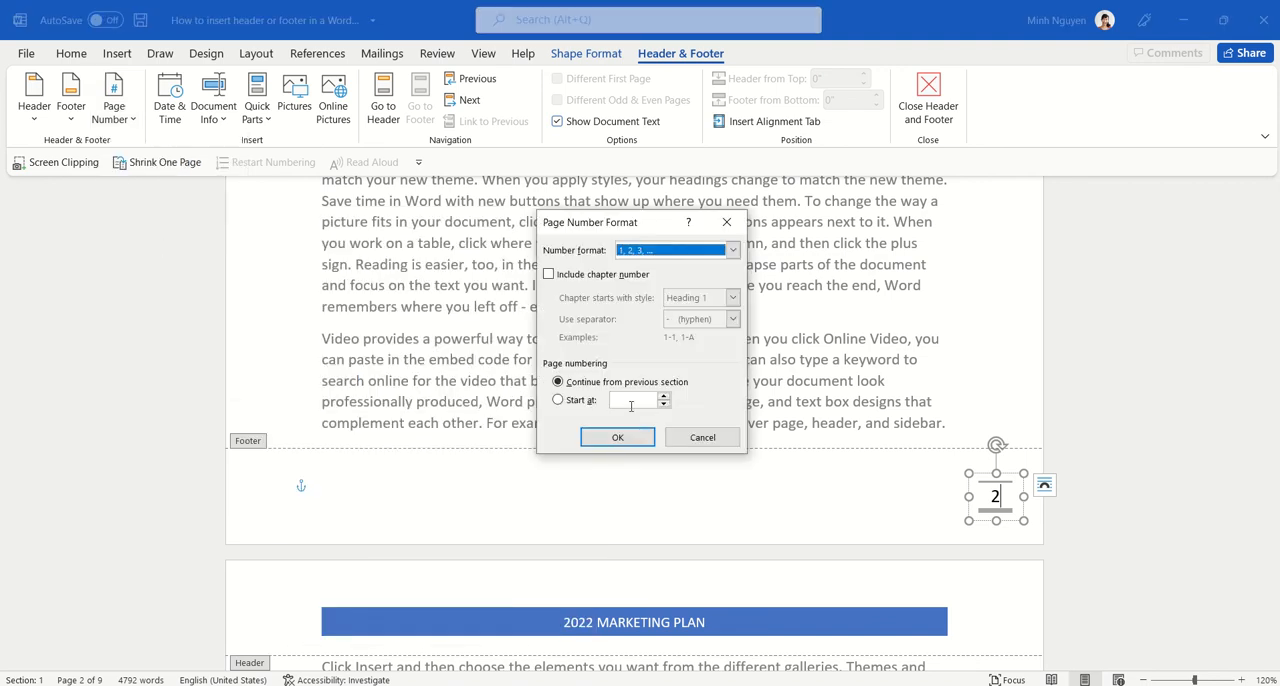
left_click(559, 400)
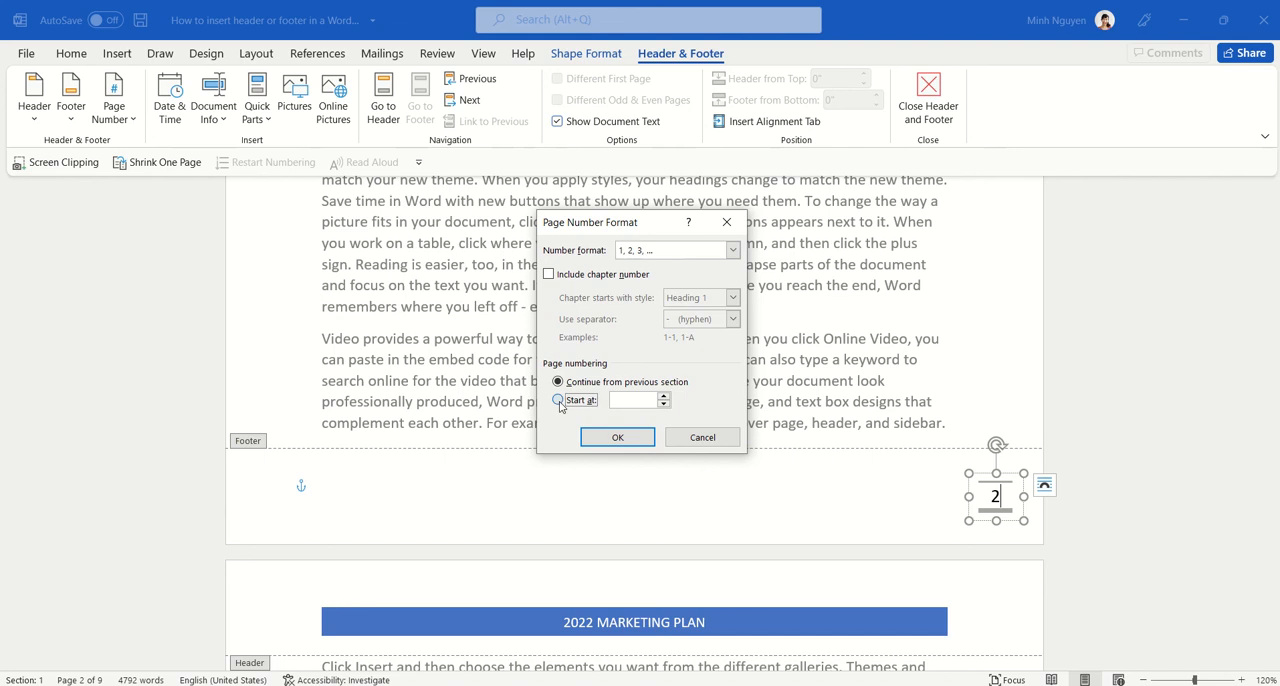
left_click(634, 442)
Step: Check the footer page number after the cover page and close header and footer editing
scroll(737, 464, "down", 6)
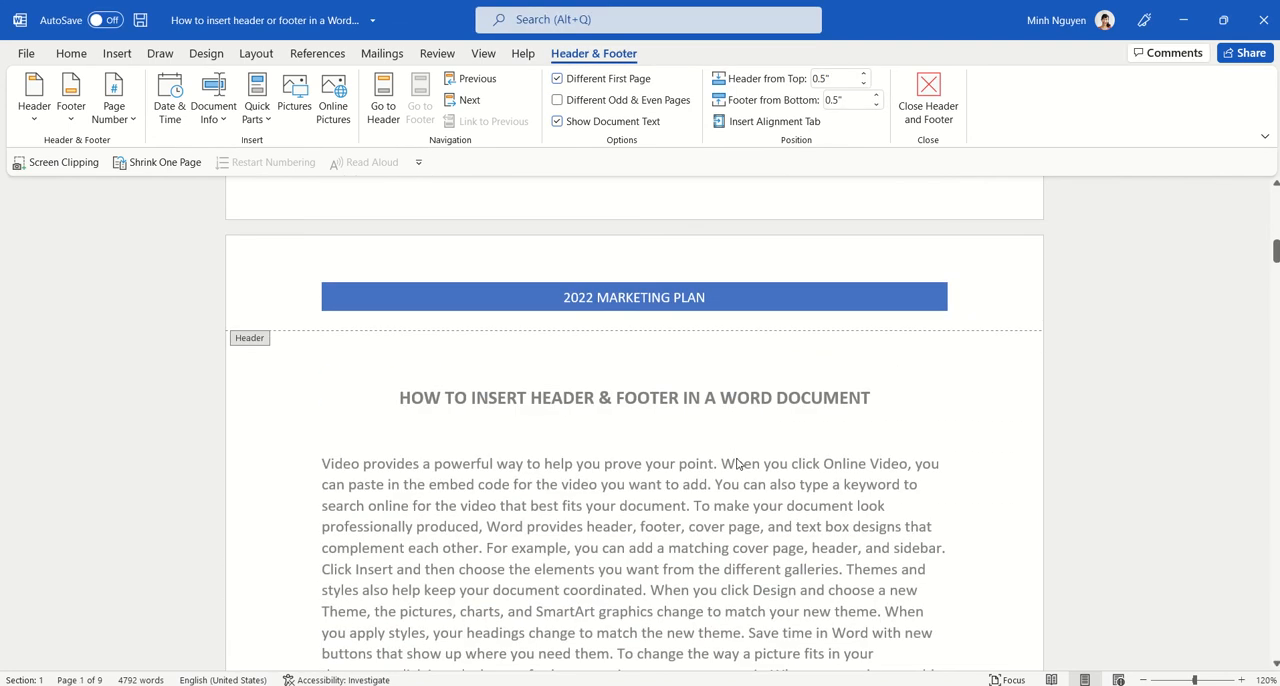
scroll(737, 464, "down", 7)
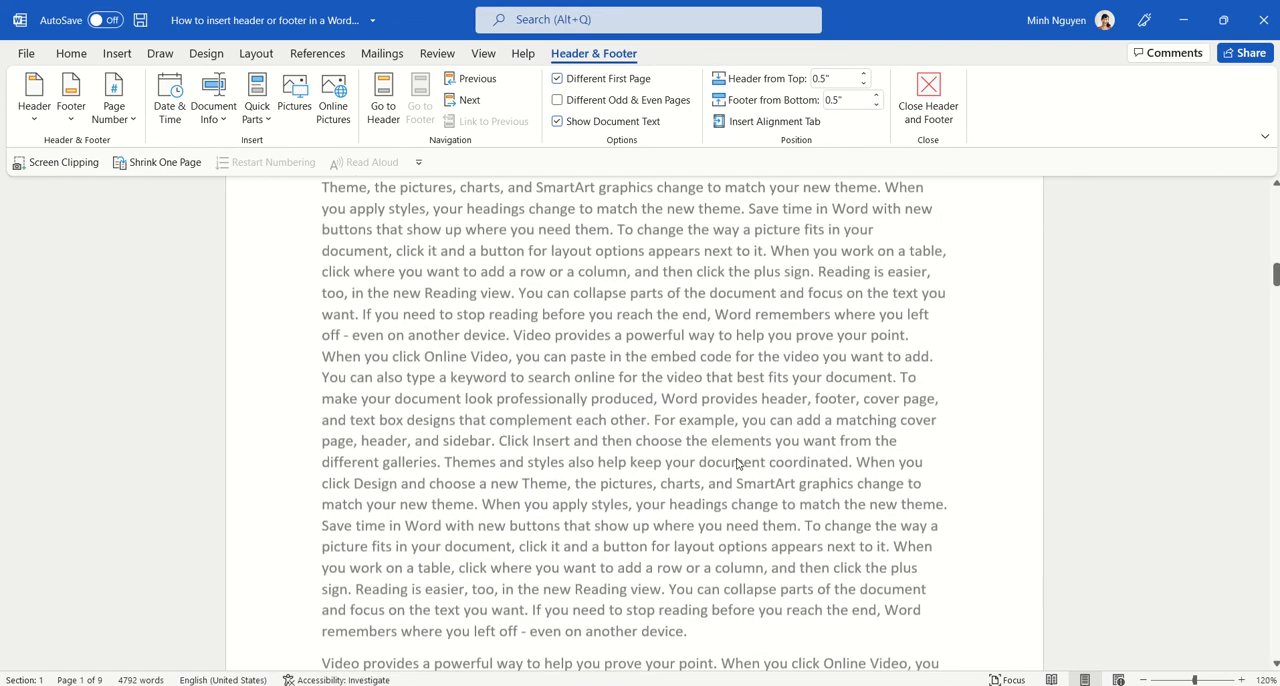
left_click(994, 527)
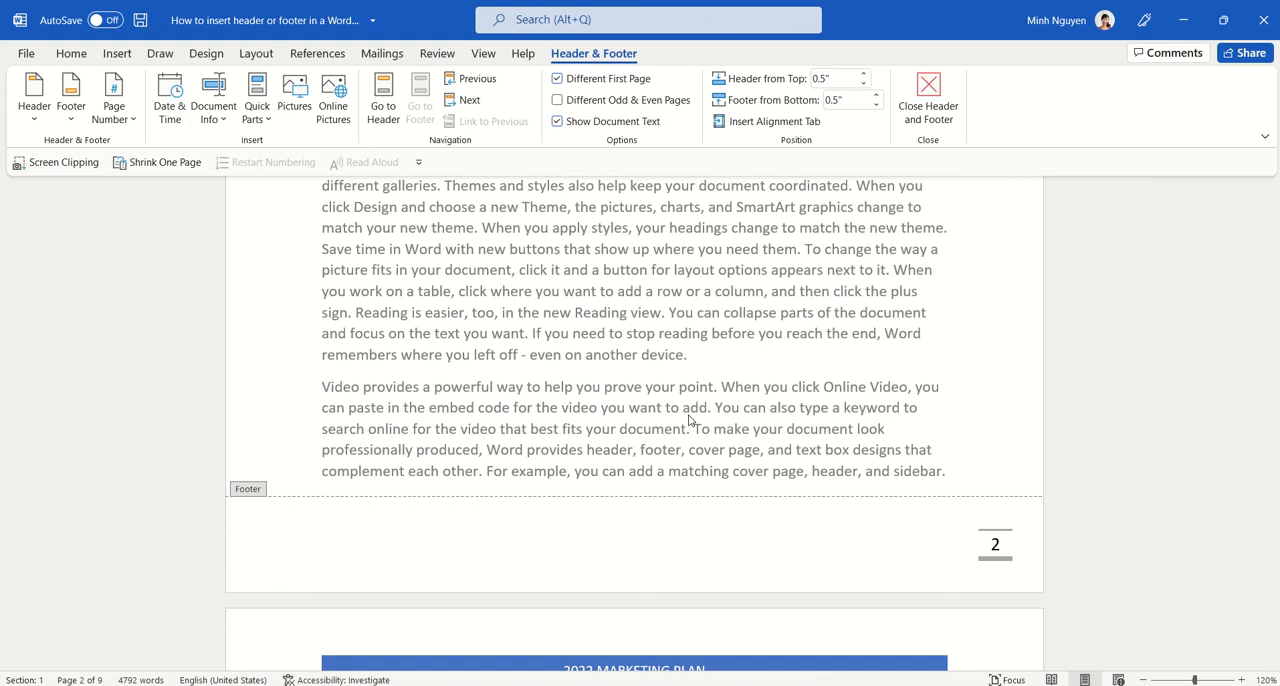
scroll(689, 420, "up", 10)
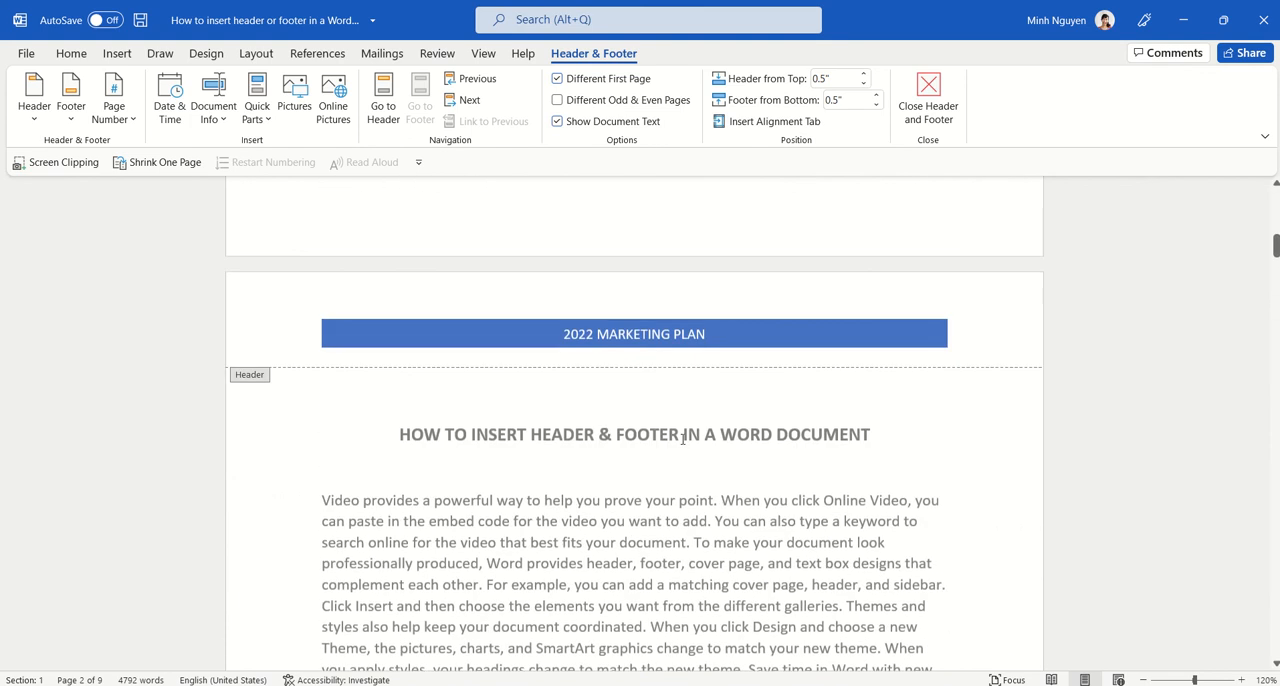
scroll(560, 378, "up", 1)
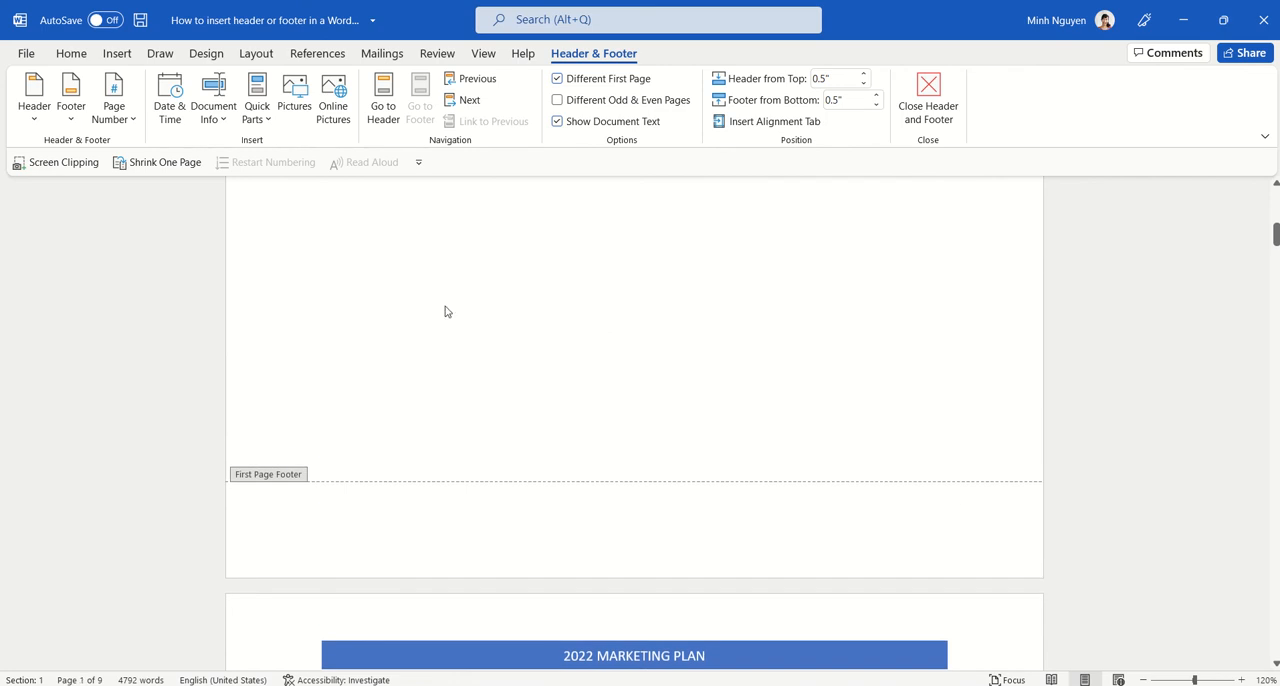
scroll(628, 346, "up", 2)
left_click(928, 105)
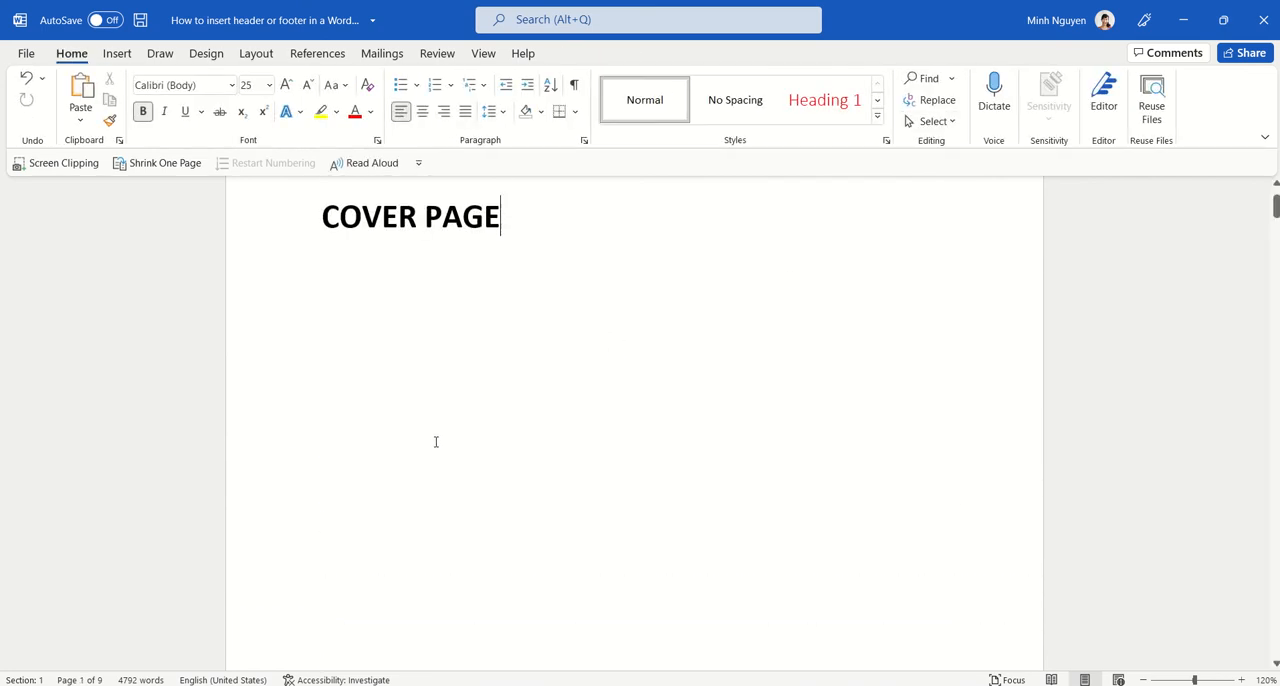
Step: Insert a Next Page section break after the COVER PAGE text
scroll(436, 441, "down", 1)
scroll(447, 421, "up", 1)
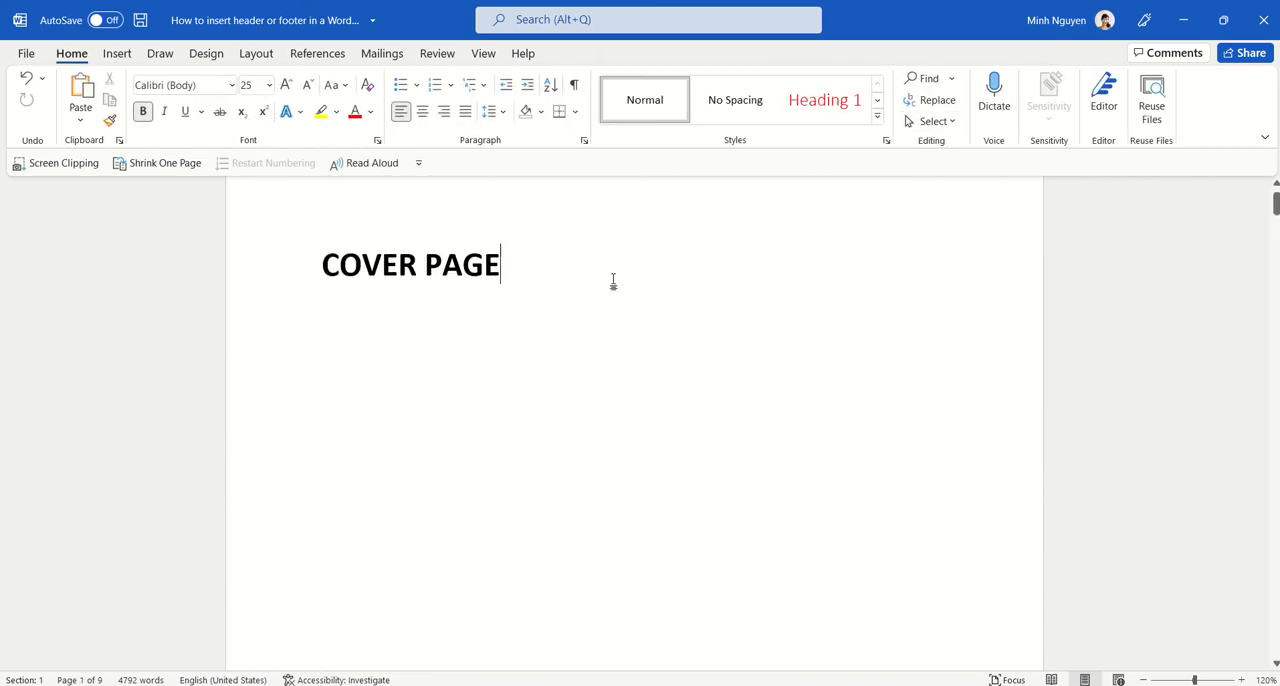
left_click(110, 51)
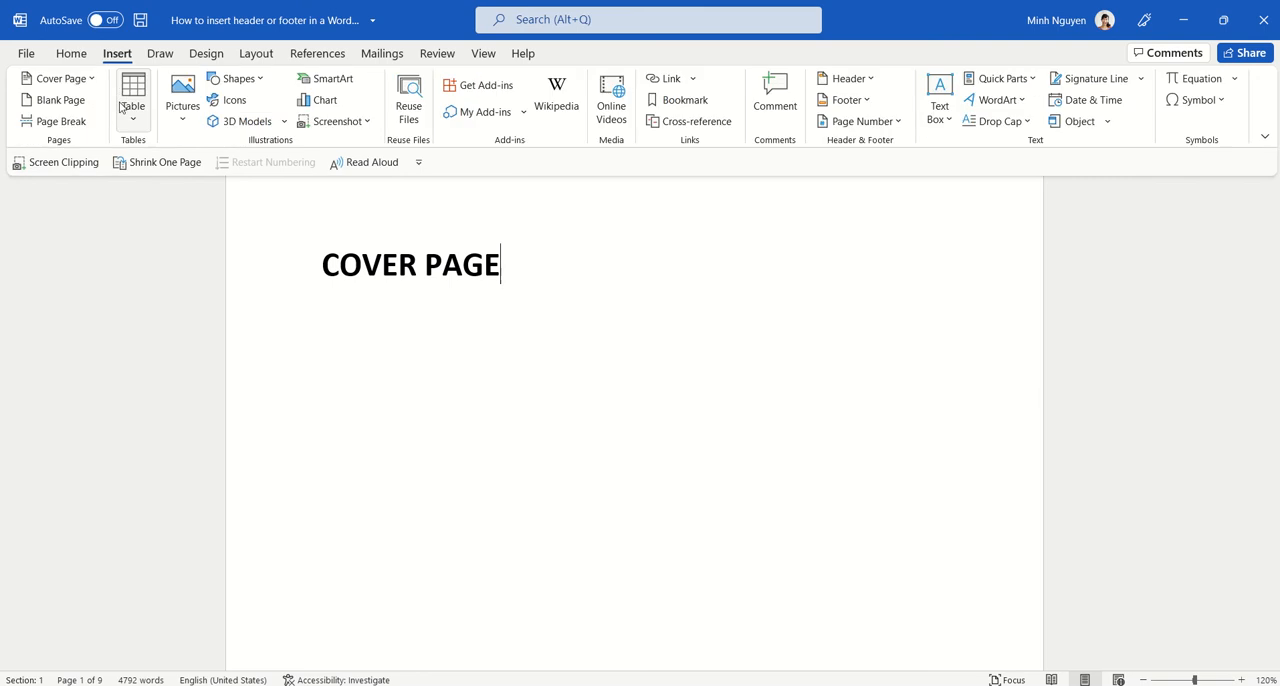
left_click(256, 53)
left_click(224, 78)
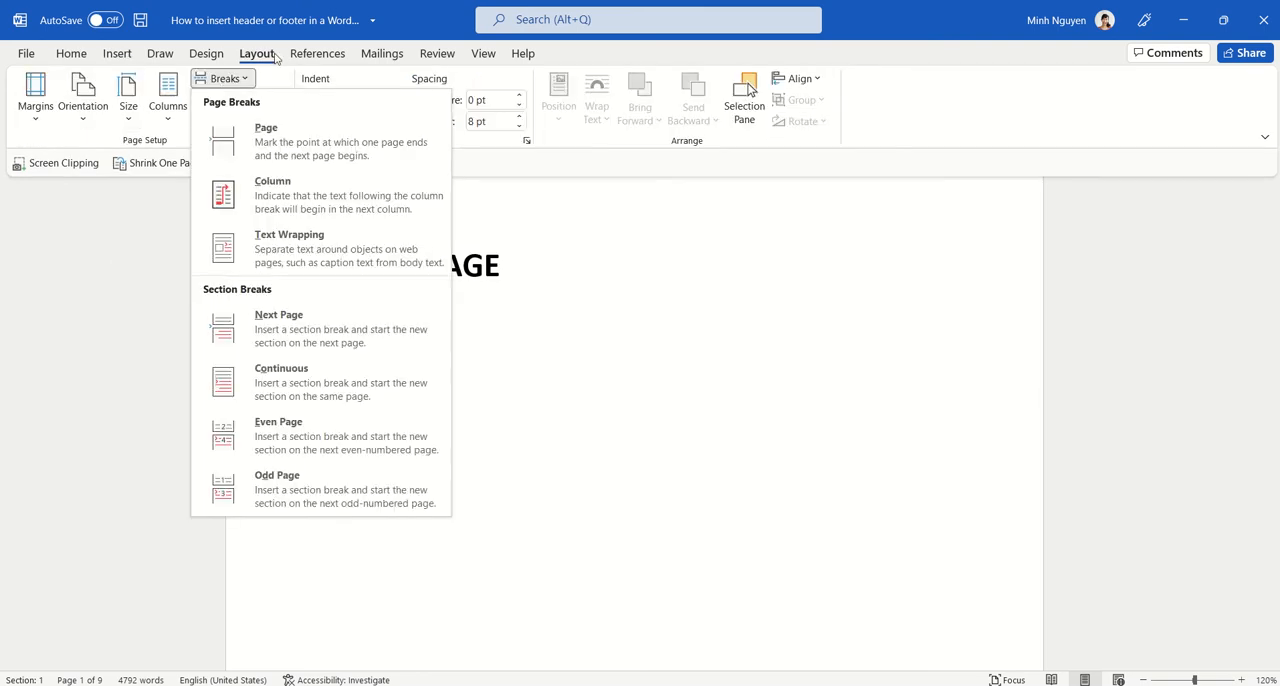
left_click(276, 55)
left_click(224, 78)
left_click(298, 338)
Step: Open the Section 2 footer for editing and disable the Different First Page option for that section
scroll(600, 330, "down", 2)
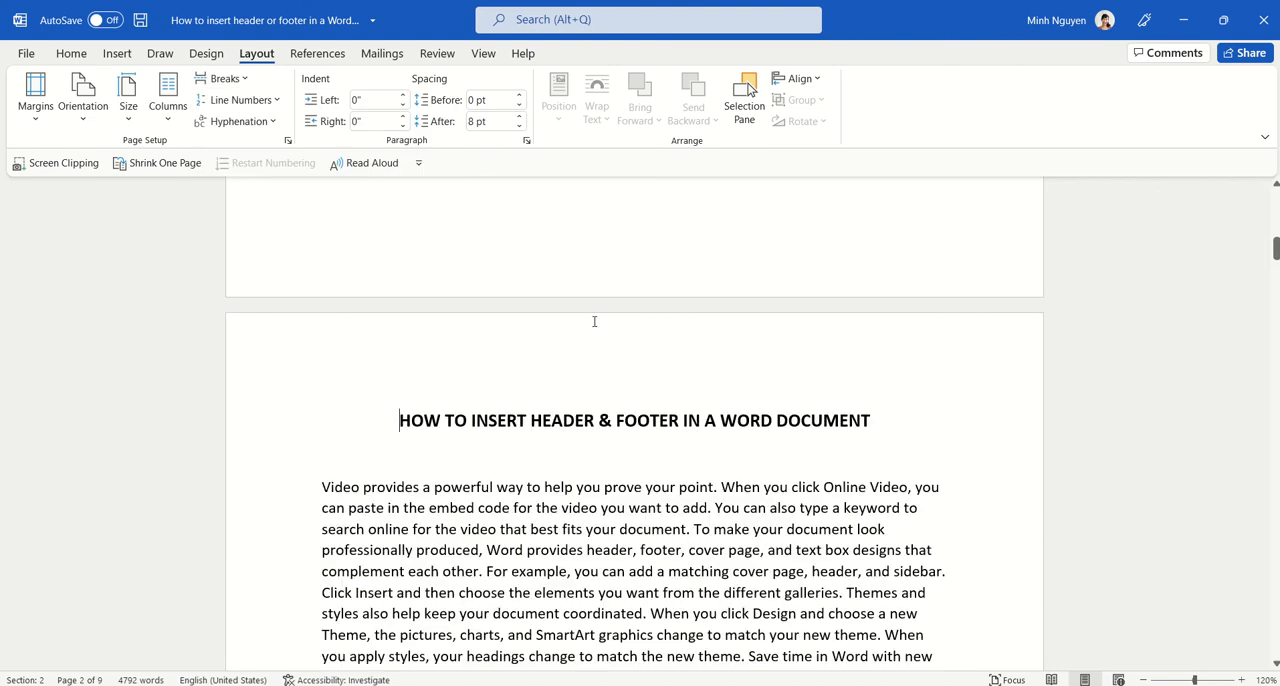
scroll(605, 346, "up", 3)
scroll(717, 577, "down", 2)
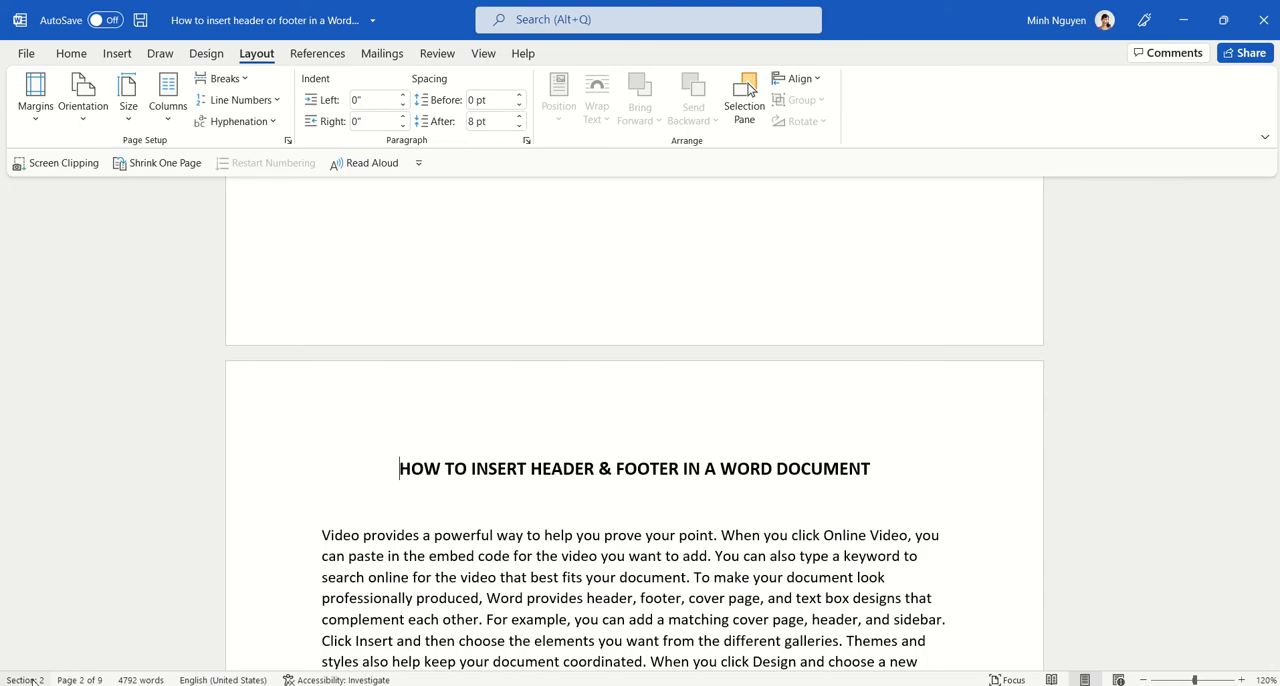
scroll(924, 510, "down", 15)
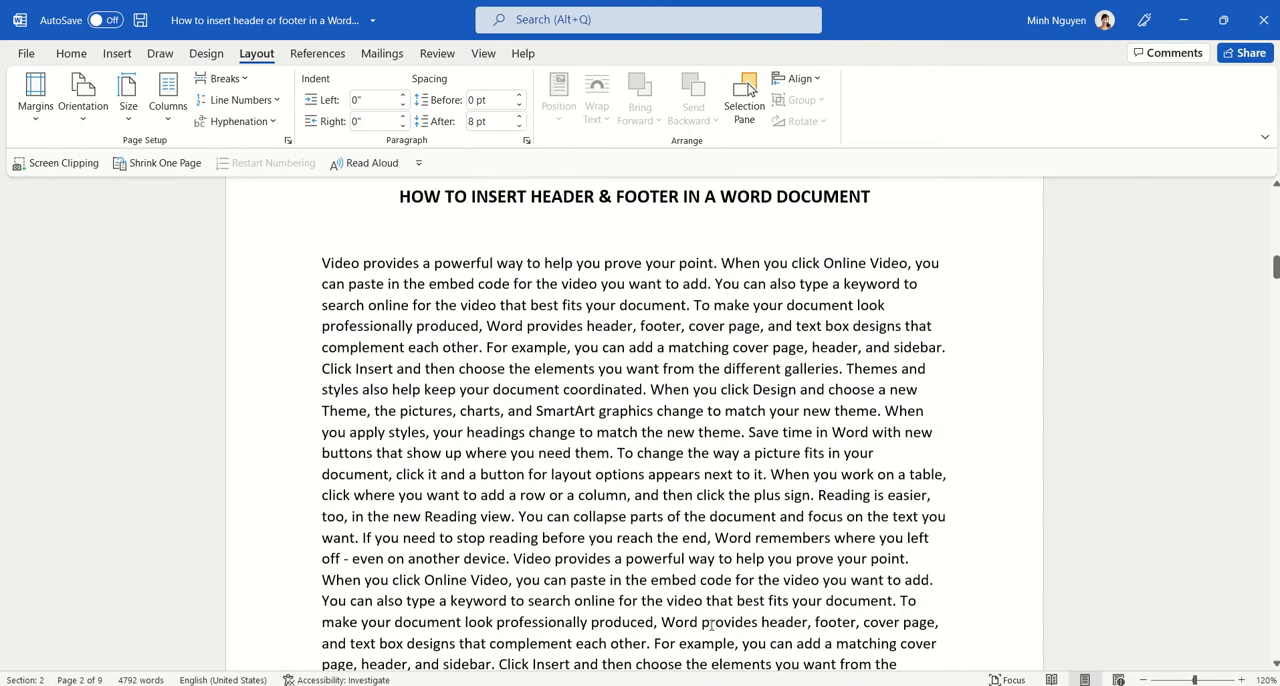
scroll(924, 510, "down", 10)
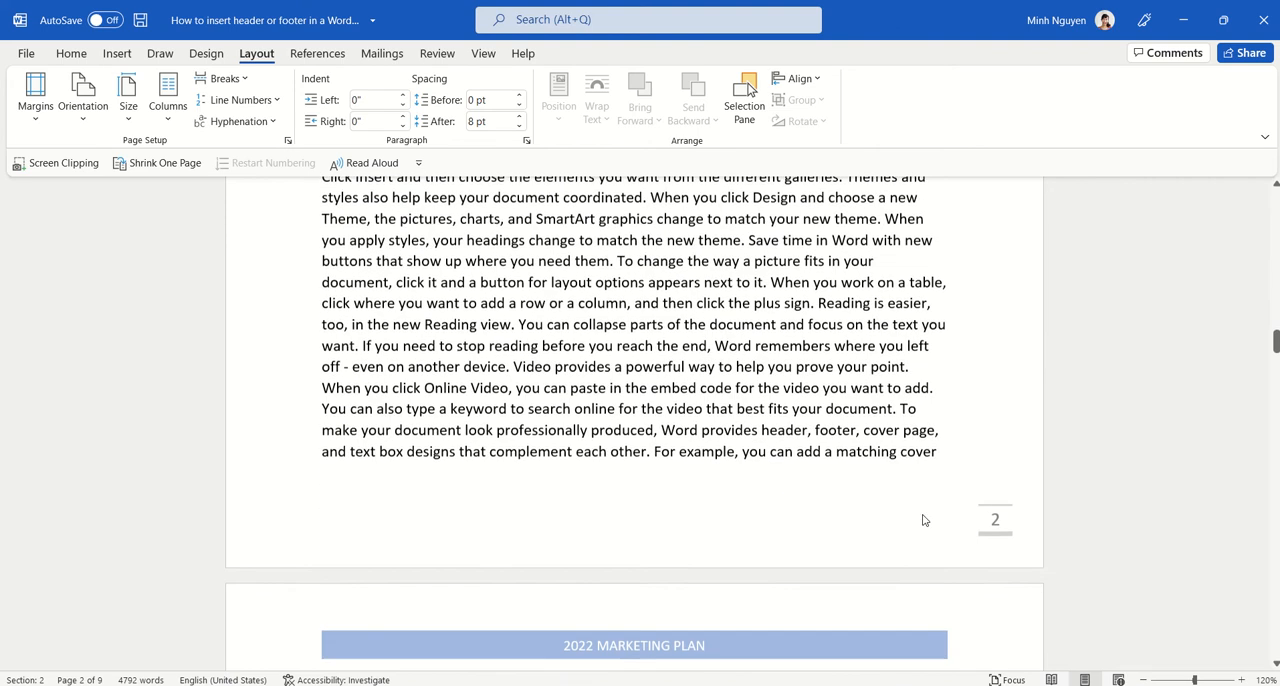
double_click(997, 482)
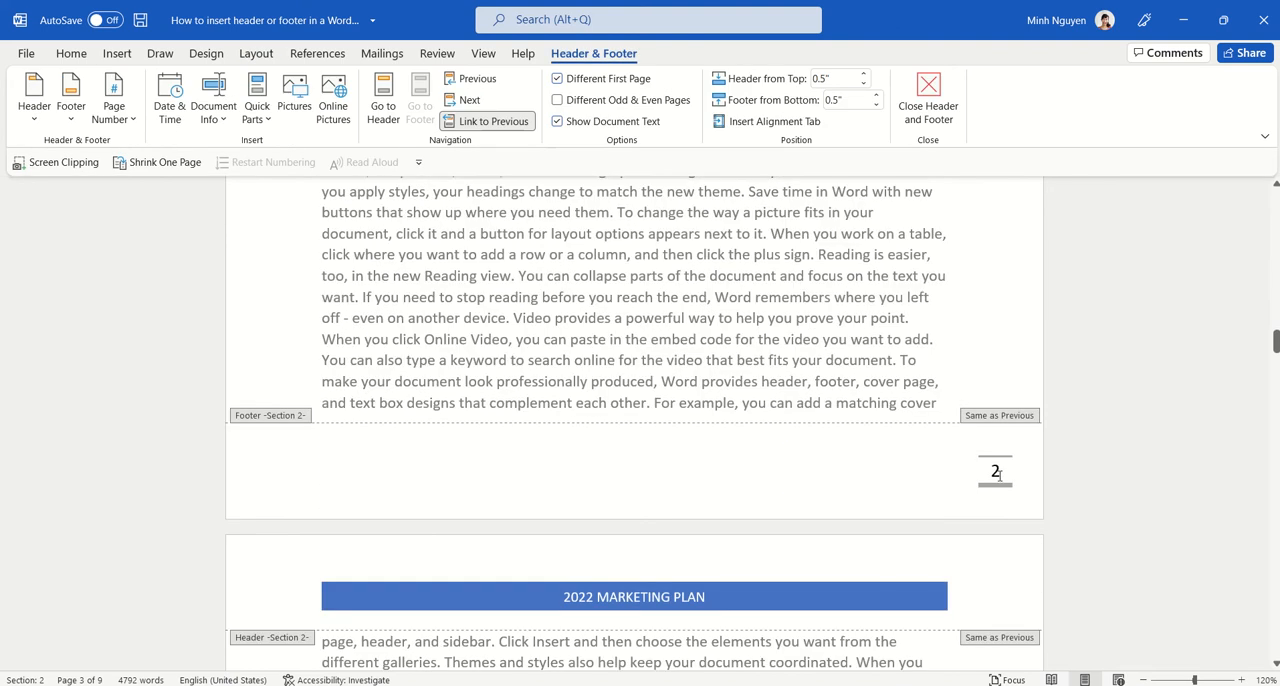
left_click(558, 79)
Step: Check the page numbers in Section 2, close header and footer editing, and review the cover page and the page after it
scroll(981, 373, "up", 10)
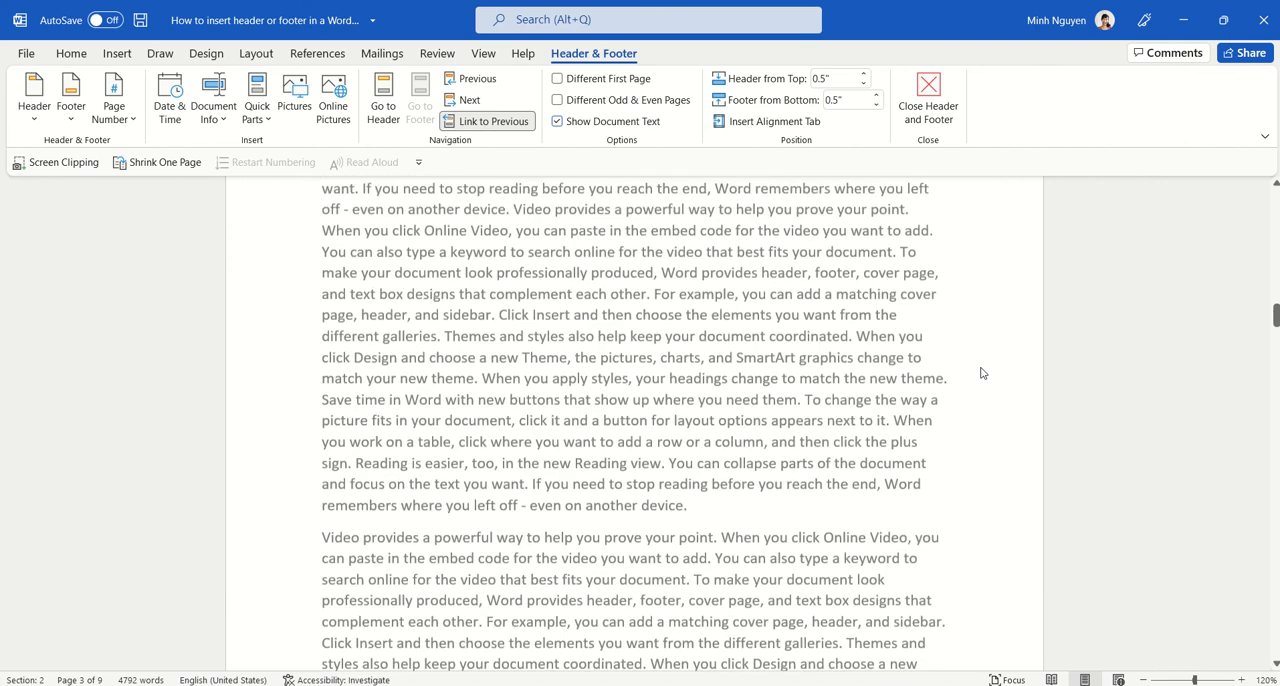
scroll(990, 440, "up", 2)
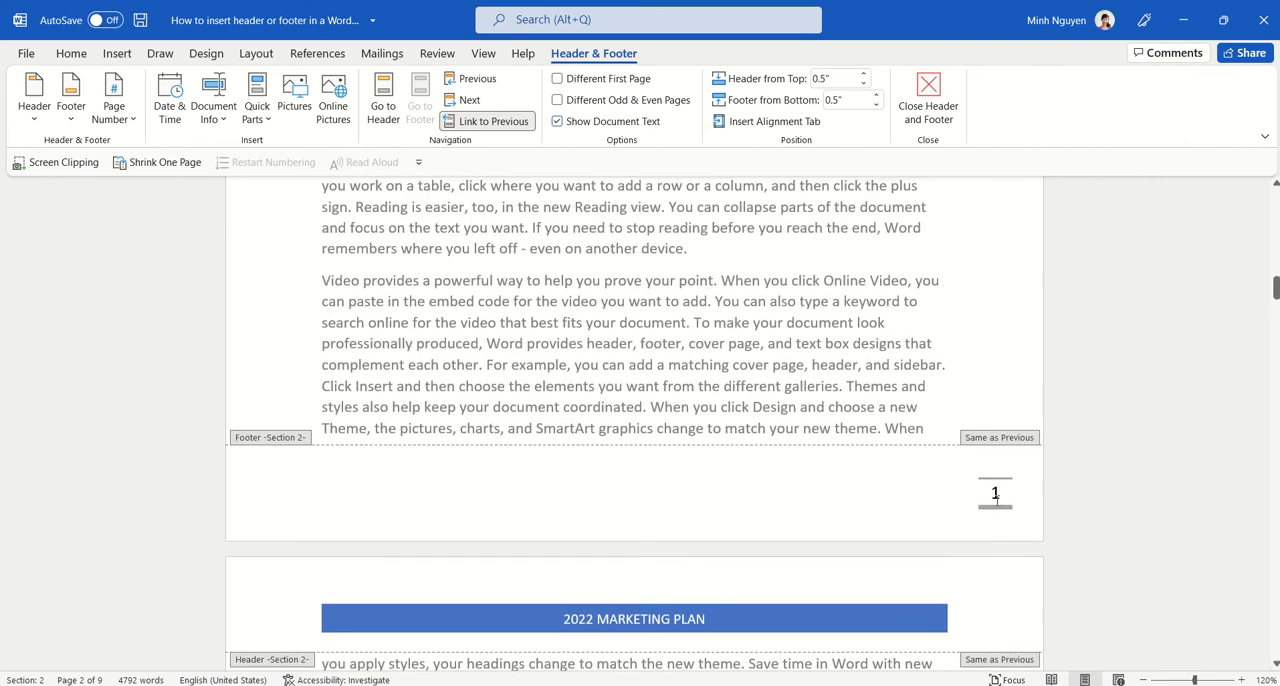
scroll(975, 400, "up", 10)
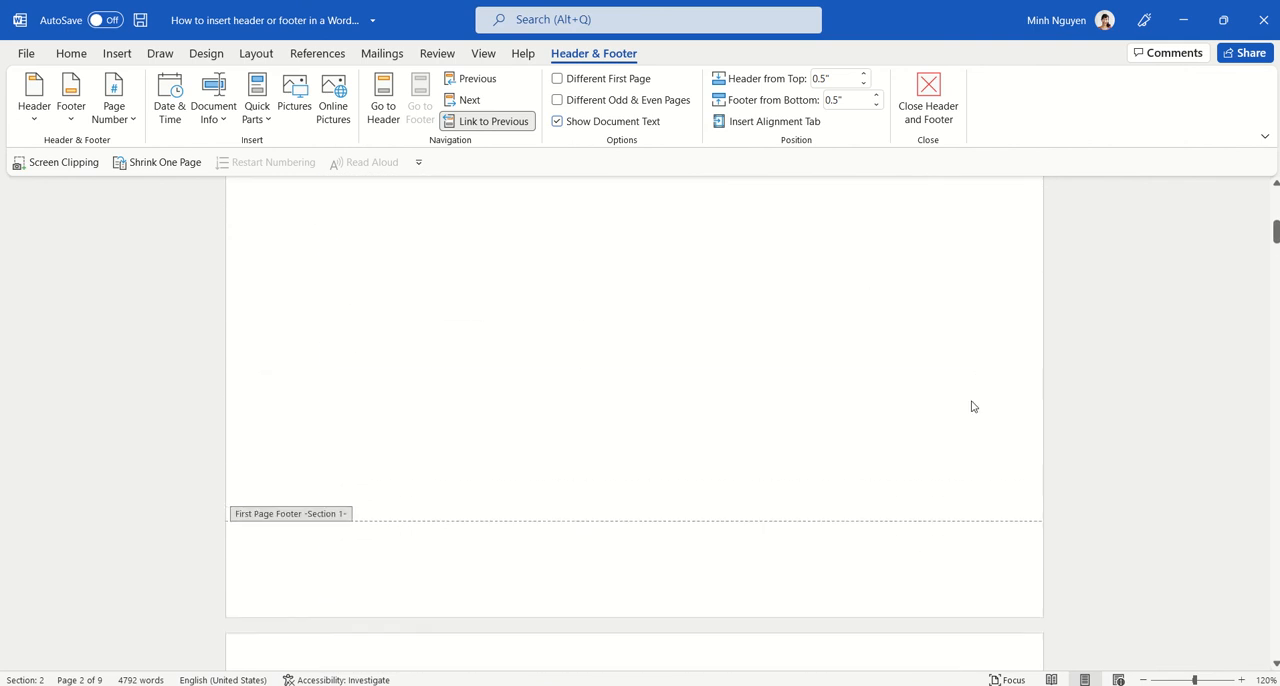
scroll(683, 478, "down", 10)
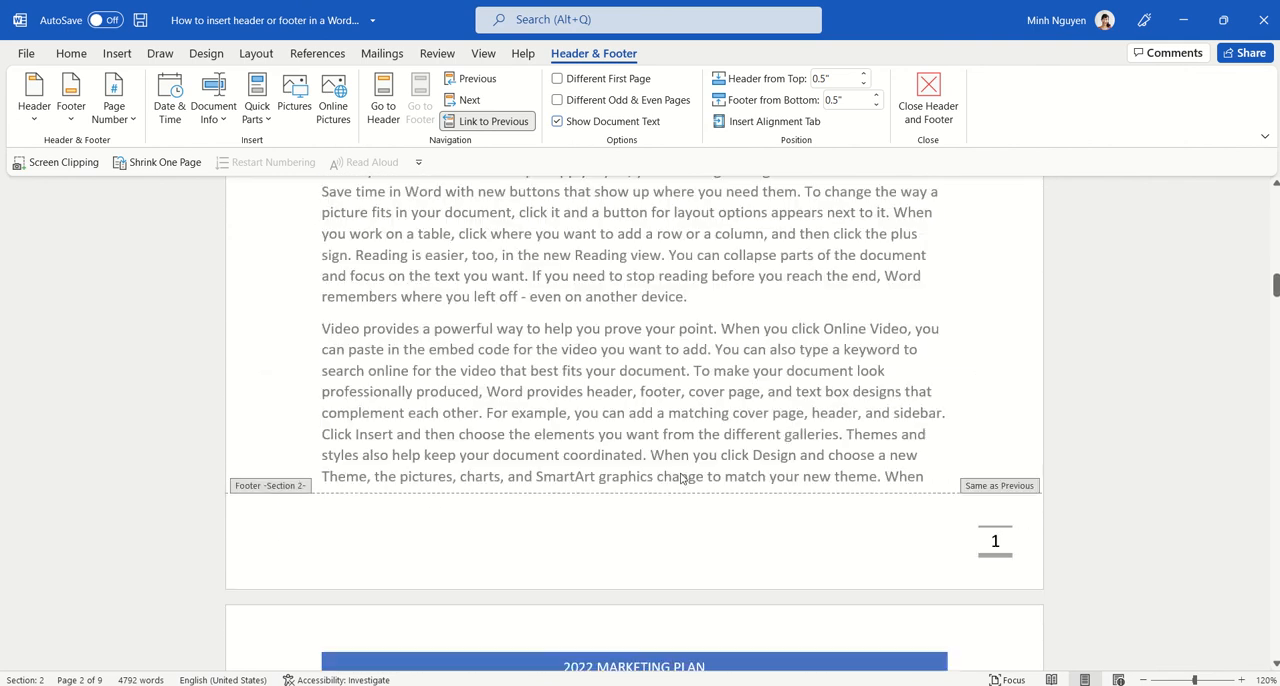
left_click(928, 95)
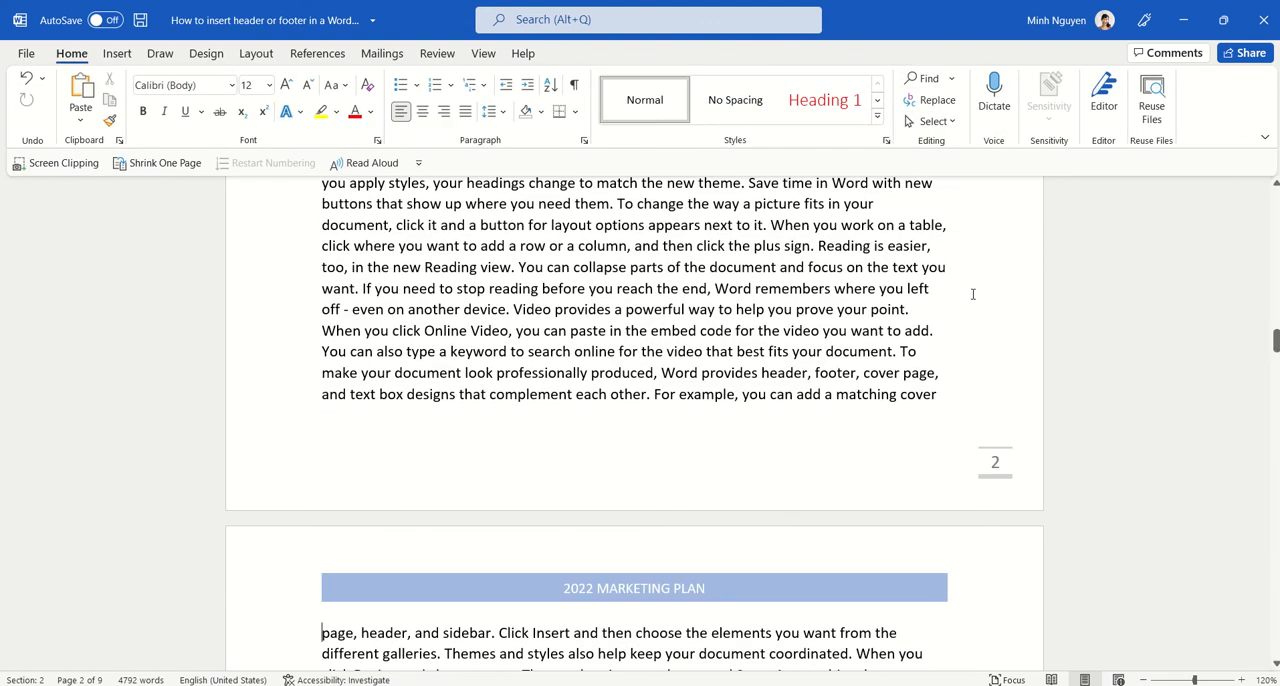
left_click_drag(1276, 343, 1276, 198)
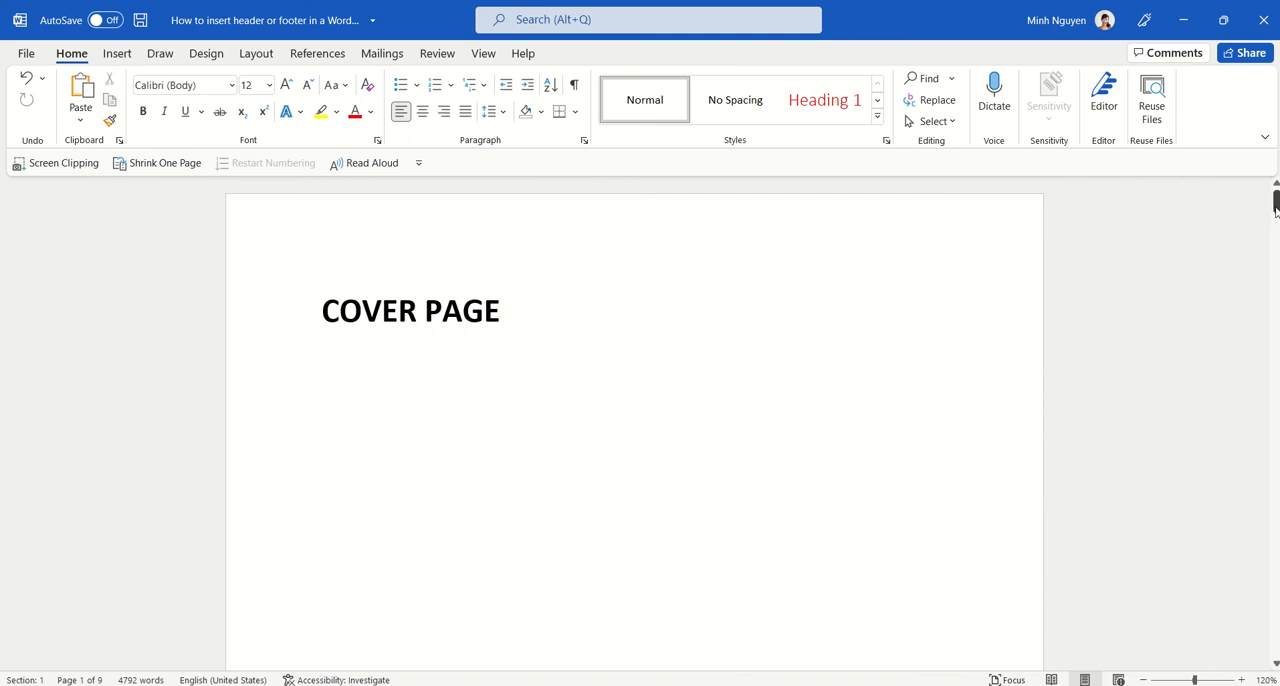
left_click_drag(1276, 208, 1277, 295)
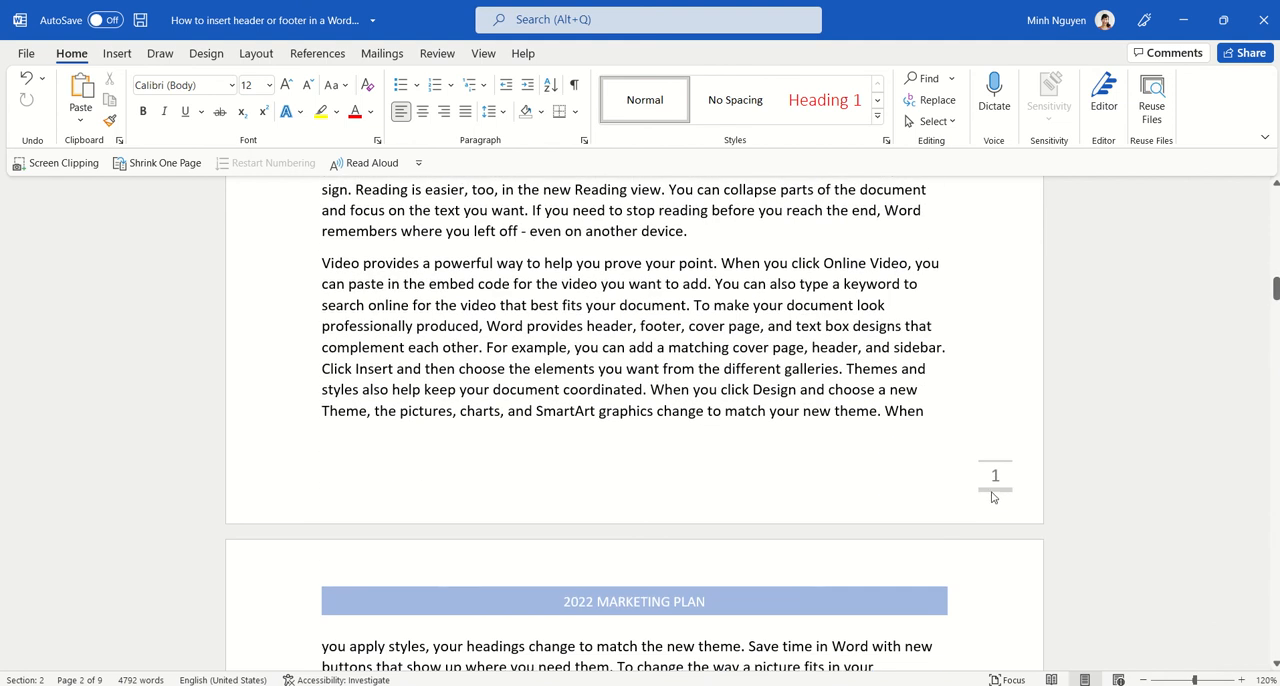